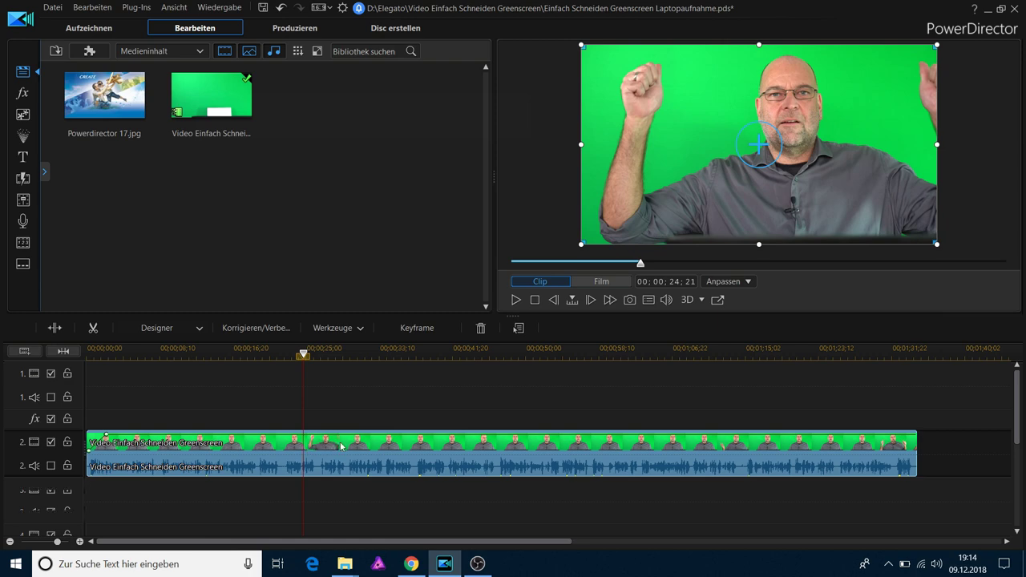
# - Open the greenscreen clip on track 2 in the BiB-Designer, enable Chroma Key and sample the green background beside the head as key colour
pyautogui.doubleClick(340, 446)
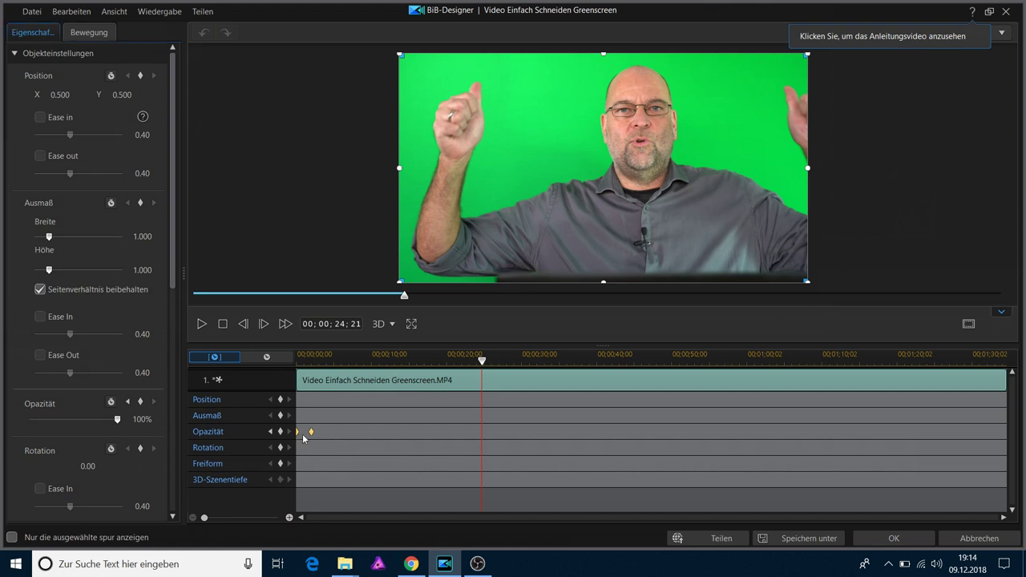
pyautogui.moveTo(174, 271); pyautogui.dragTo(174, 516)
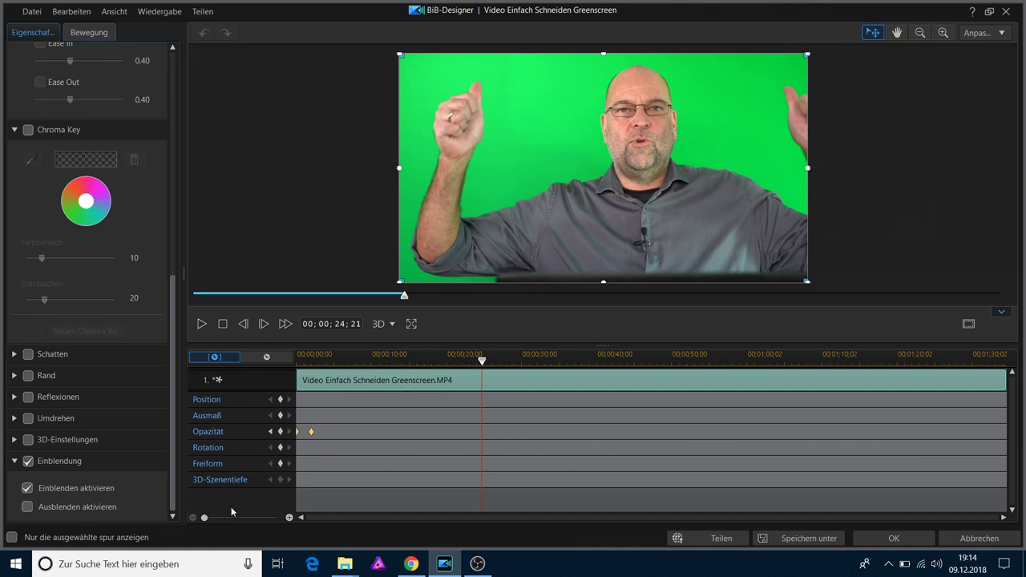
pyautogui.click(28, 133)
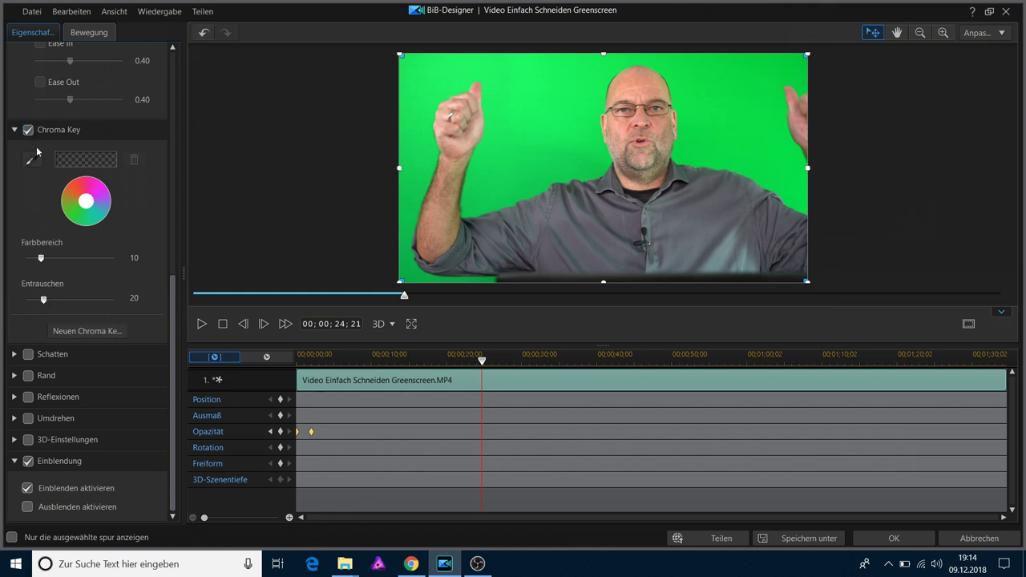
pyautogui.click(31, 160)
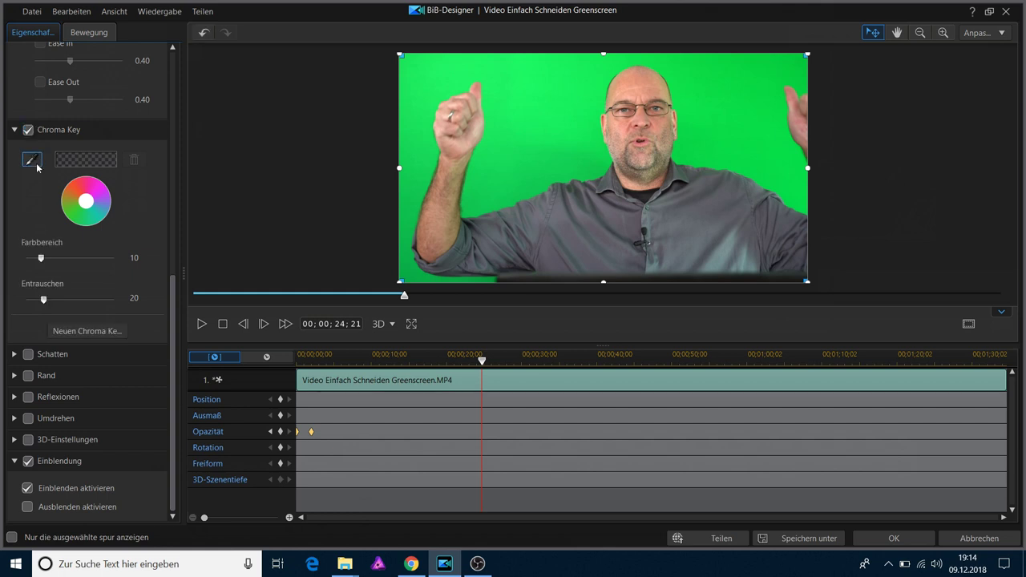
pyautogui.click(692, 119)
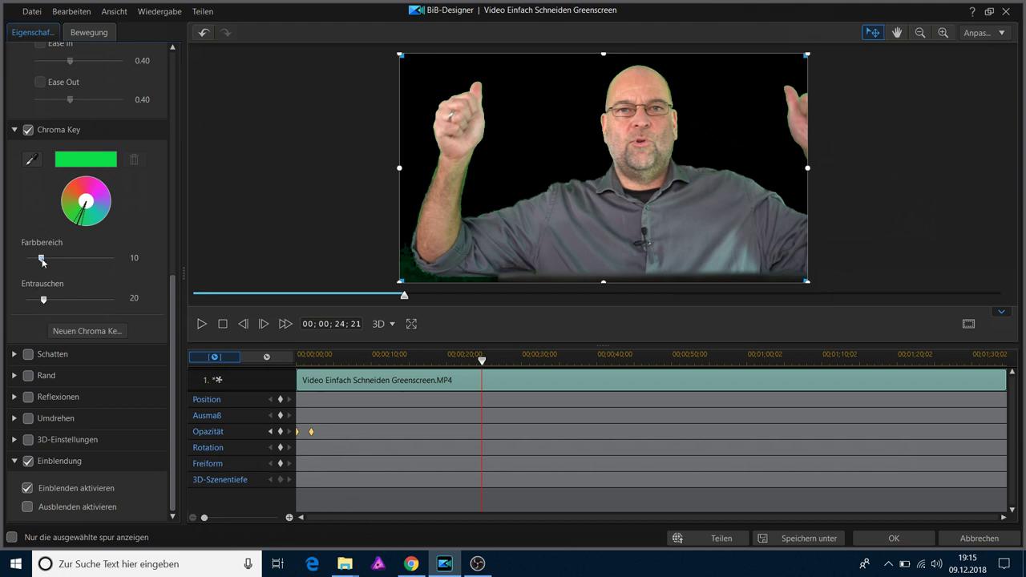
# - Set the chroma key's Farbbereich to 48 and Entrauschen to 46
pyautogui.moveTo(44, 260); pyautogui.dragTo(100, 263)
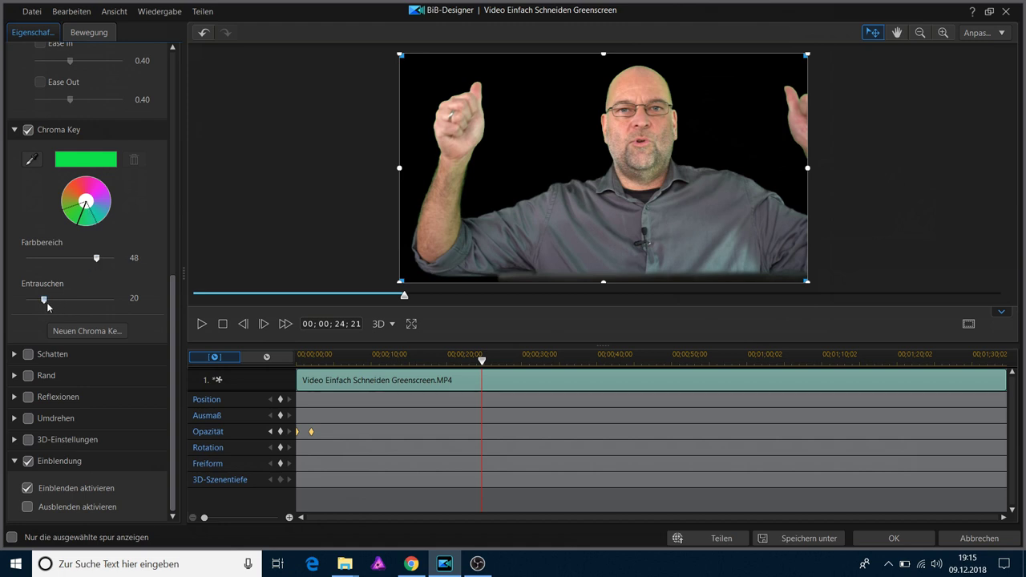
pyautogui.moveTo(48, 301)
pyautogui.mouseDown()
pyautogui.moveTo(117, 305)
pyautogui.moveTo(54, 307)
pyautogui.mouseUp()
# - Enlarge the preview to 200% and examine the keyed edges around the head and hands
pyautogui.click(1010, 33)
pyautogui.click(996, 119)
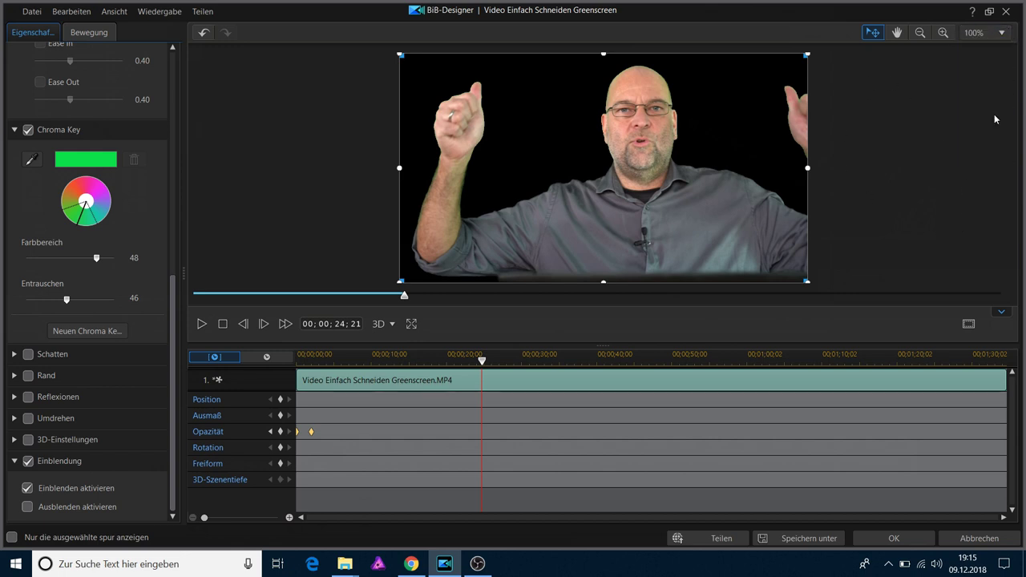
pyautogui.click(1001, 33)
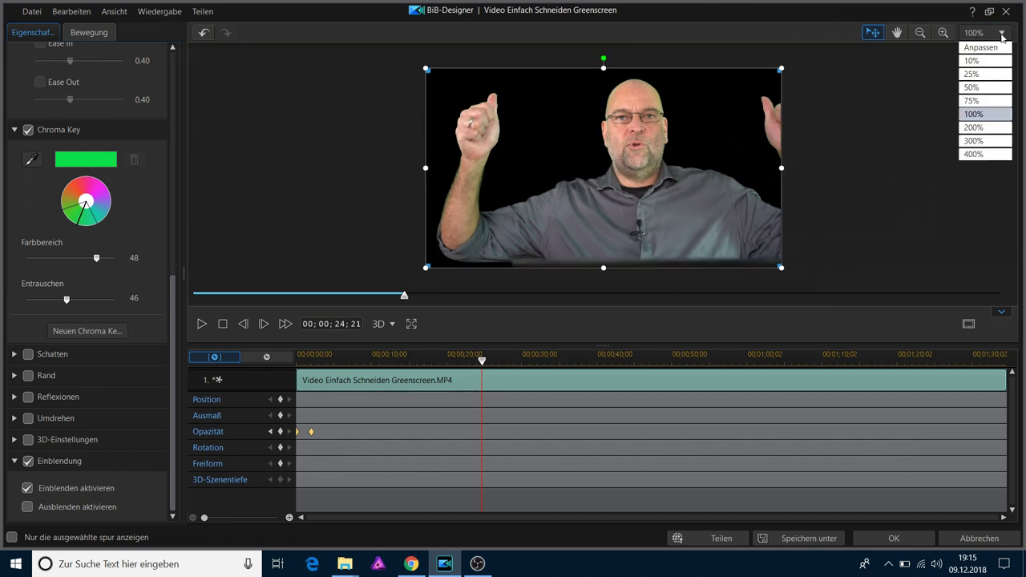
pyautogui.click(1000, 128)
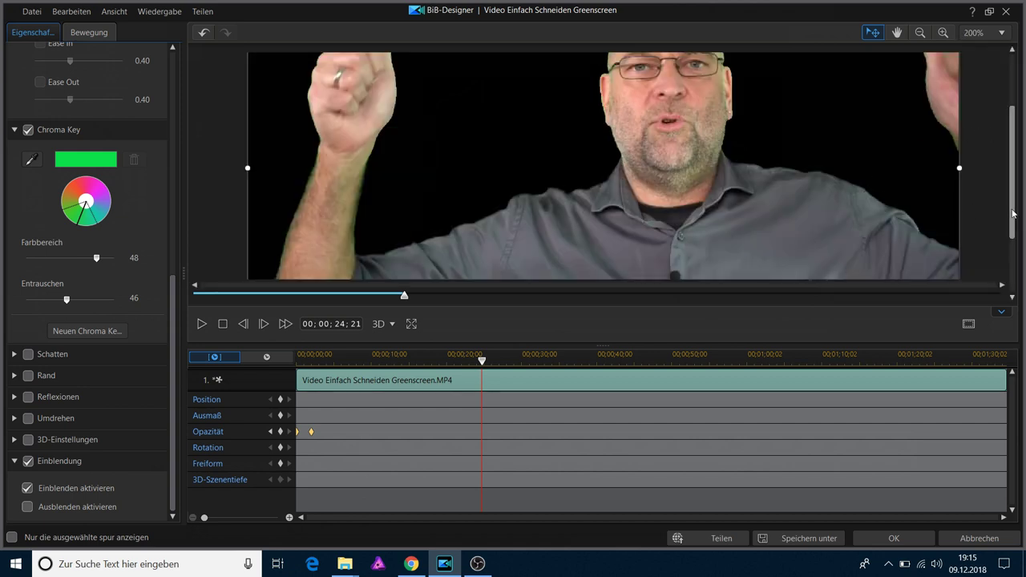
pyautogui.moveTo(1015, 212); pyautogui.dragTo(1020, 150)
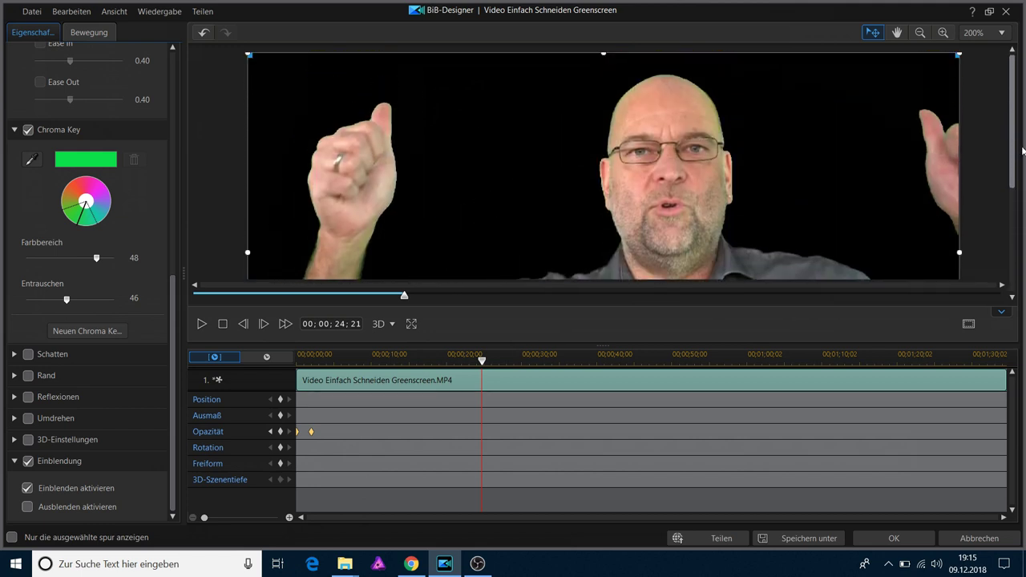
# - Play back the keyed clip in the BiB-Designer and apply the chroma key settings to the timeline clip
pyautogui.click(201, 324)
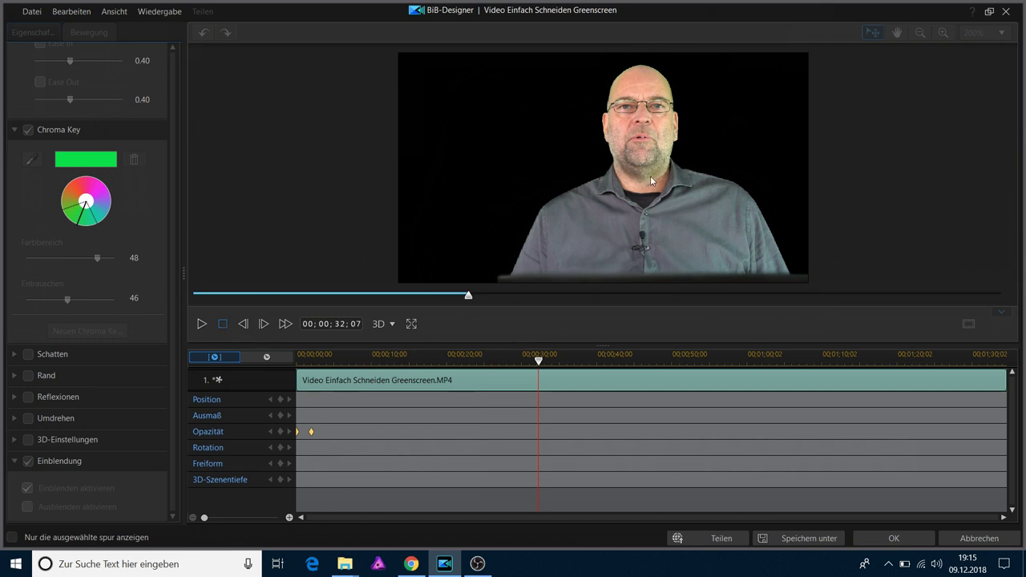
pyautogui.hotkey('ctrl', '/')
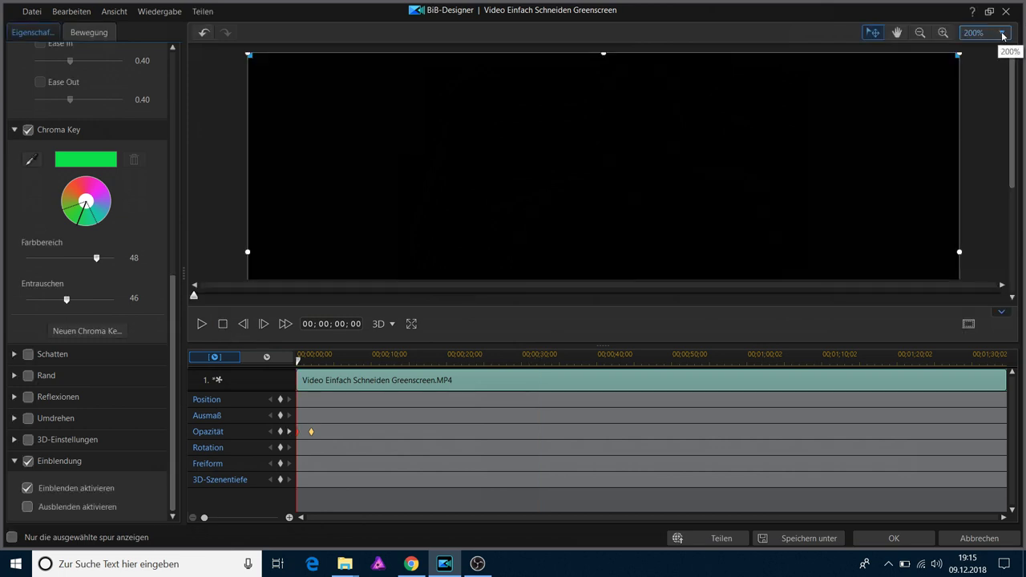
pyautogui.click(202, 324)
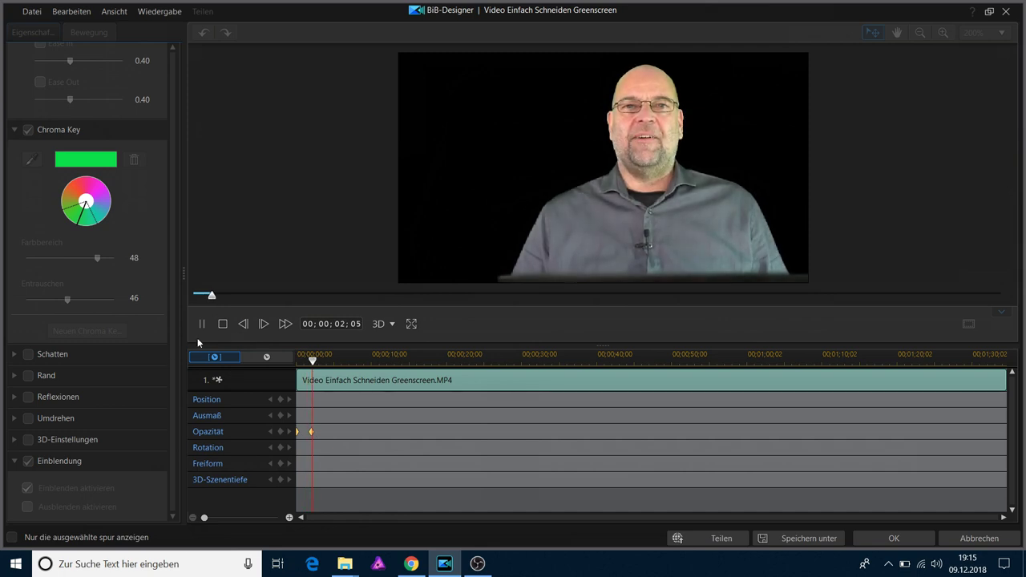
pyautogui.click(223, 324)
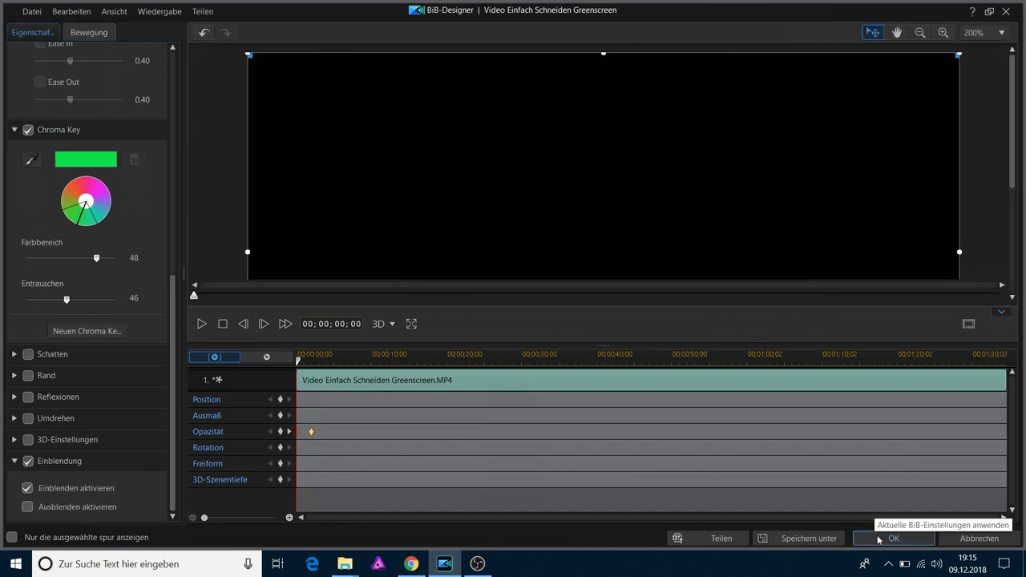
pyautogui.click(878, 537)
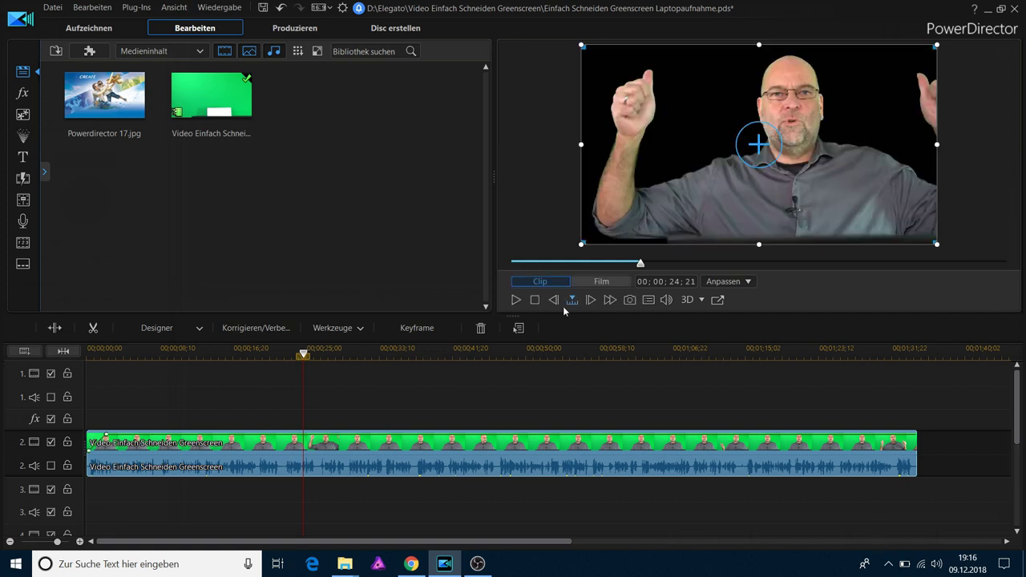
# - Review the available preview quality options and leave them without choosing one
pyautogui.click(648, 301)
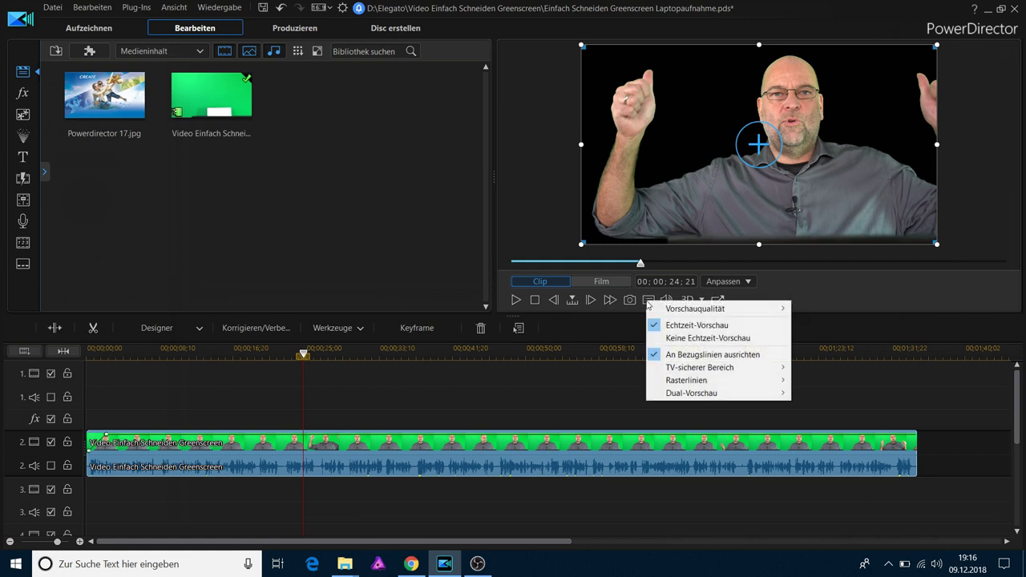
pyautogui.moveTo(685, 316)
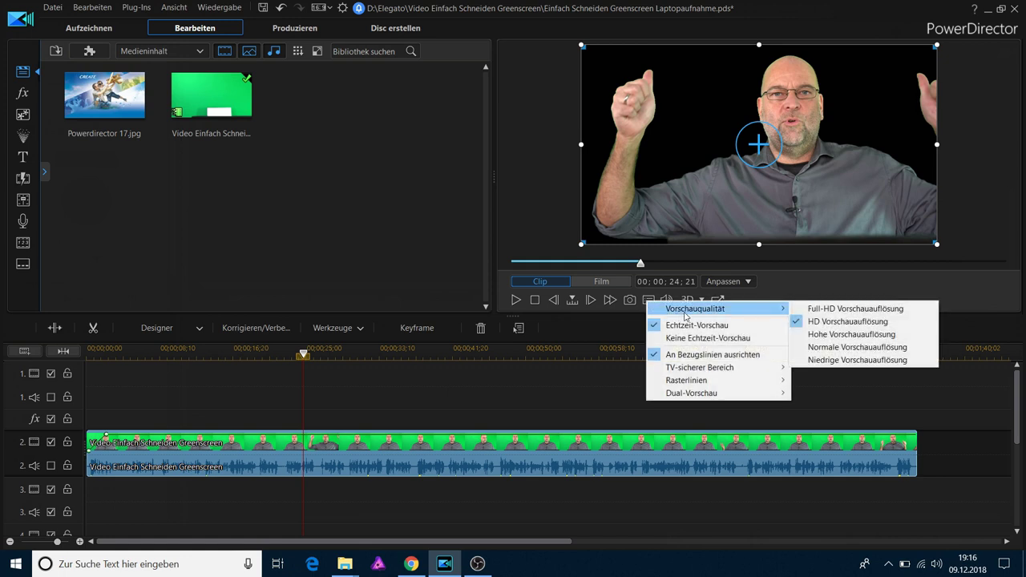
pyautogui.click(874, 288)
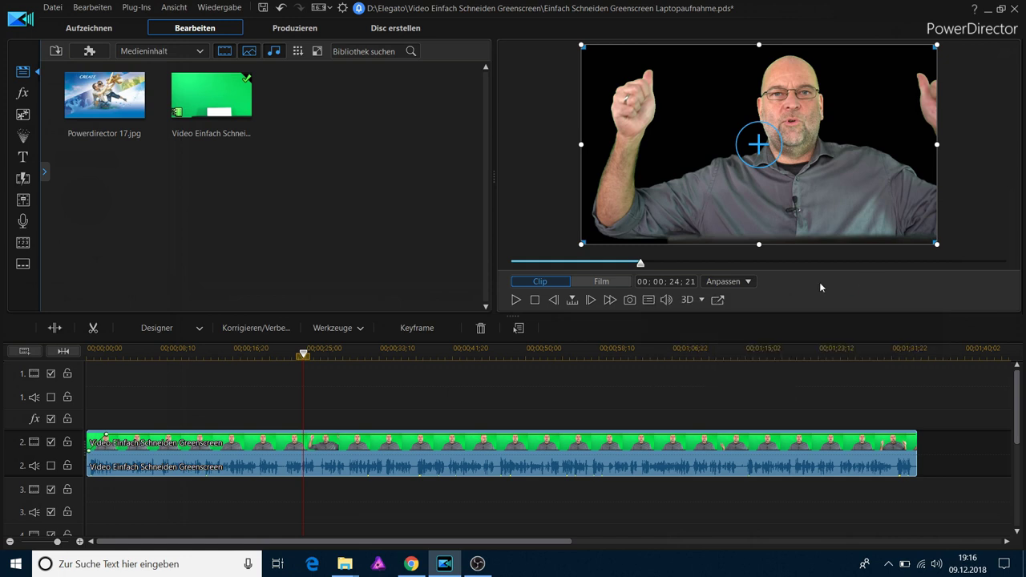
# - Undock the preview window, play the keyed film to inspect the cutout, and dock the preview again
pyautogui.click(717, 300)
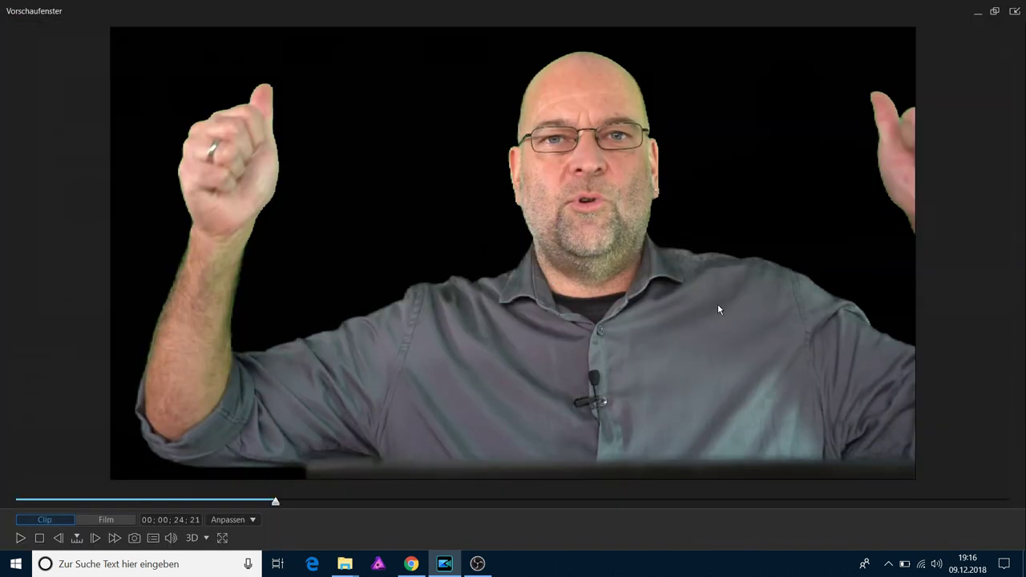
pyautogui.click(20, 540)
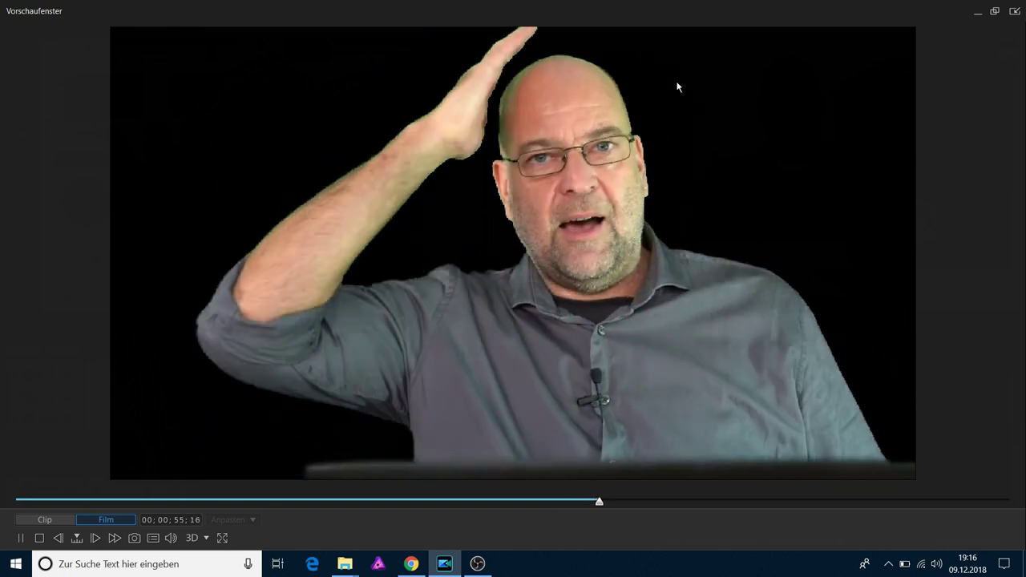
pyautogui.click(40, 538)
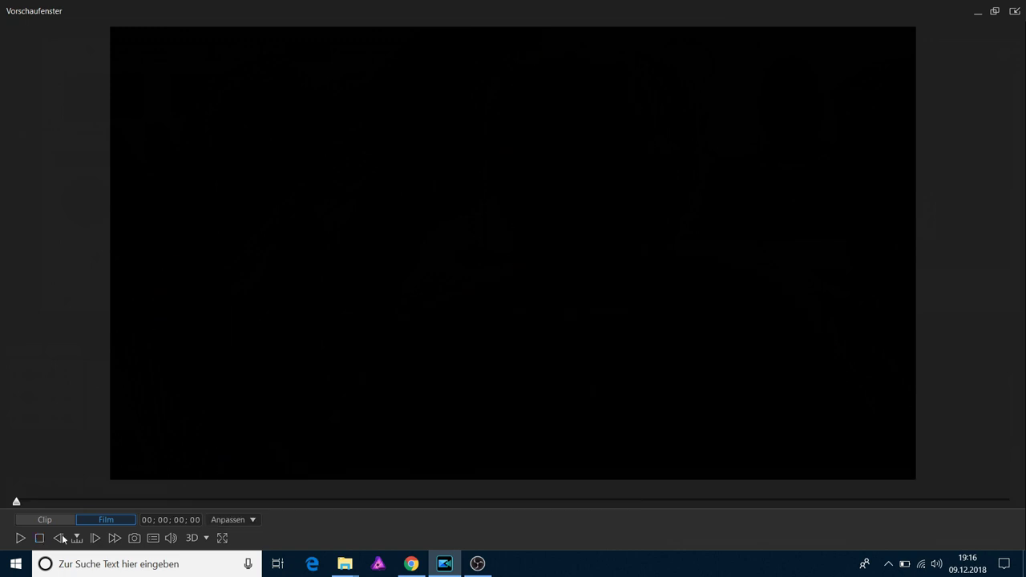
pyautogui.click(1015, 11)
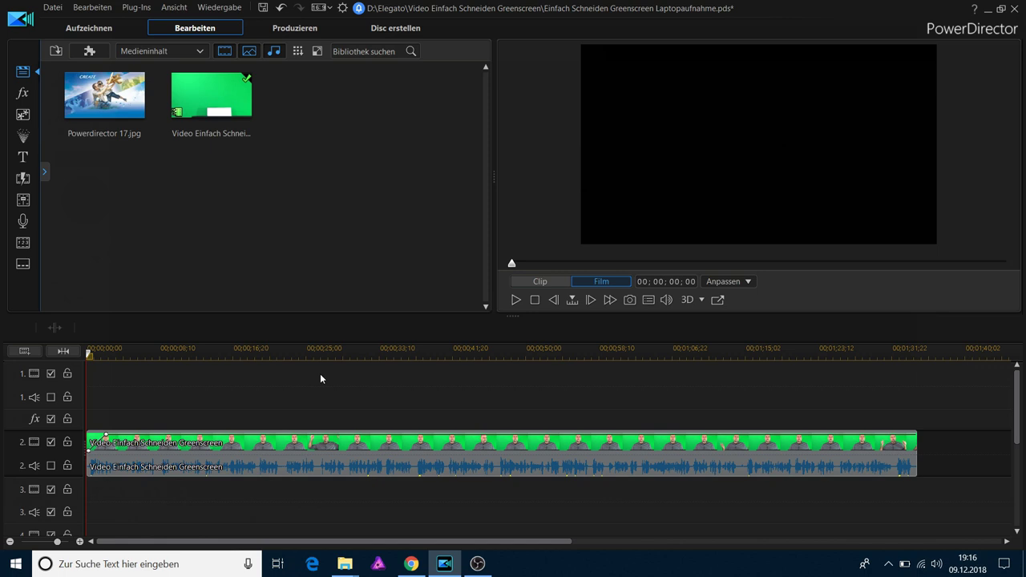
# - Reopen the greenscreen clip in the BiB-Designer and add a second chroma key below the existing one
pyautogui.click(304, 444)
pyautogui.doubleClick(303, 440)
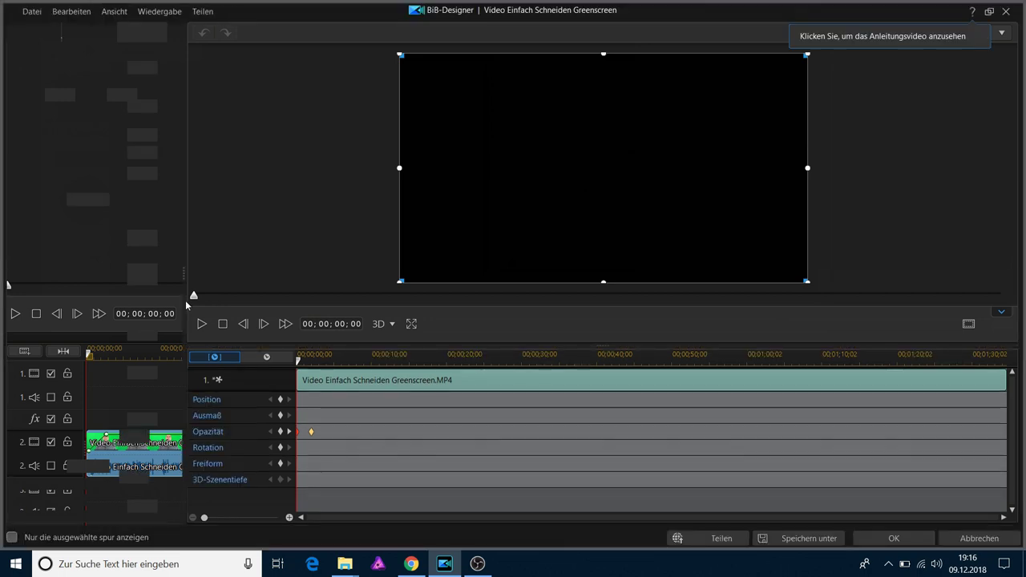
pyautogui.moveTo(176, 277); pyautogui.dragTo(178, 475)
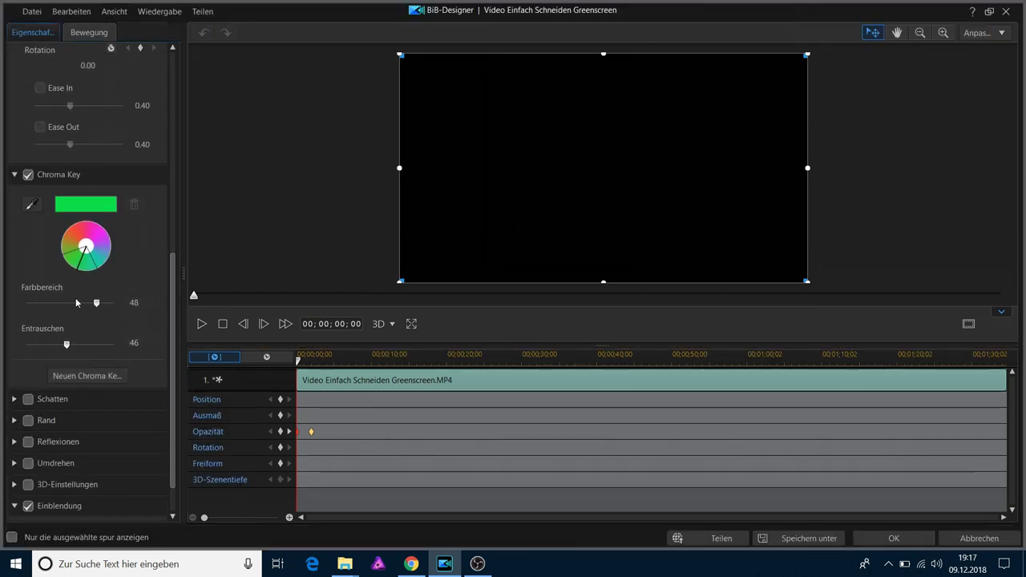
pyautogui.click(61, 377)
# - At 00;00;26;23, sample the remaining green fringe beside the head as the second chroma key's colour, with the preview at 200%
pyautogui.click(497, 357)
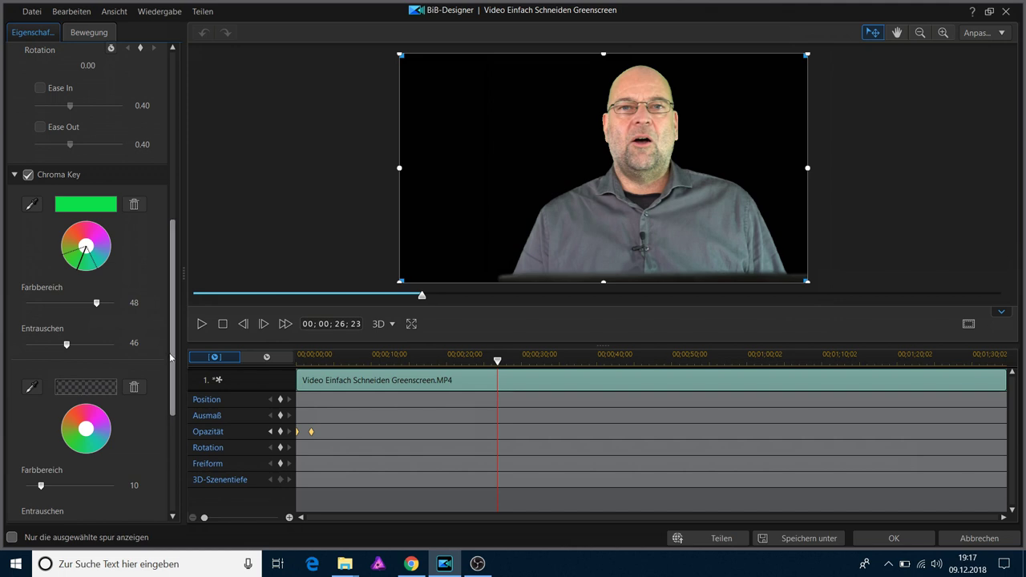
pyautogui.click(28, 389)
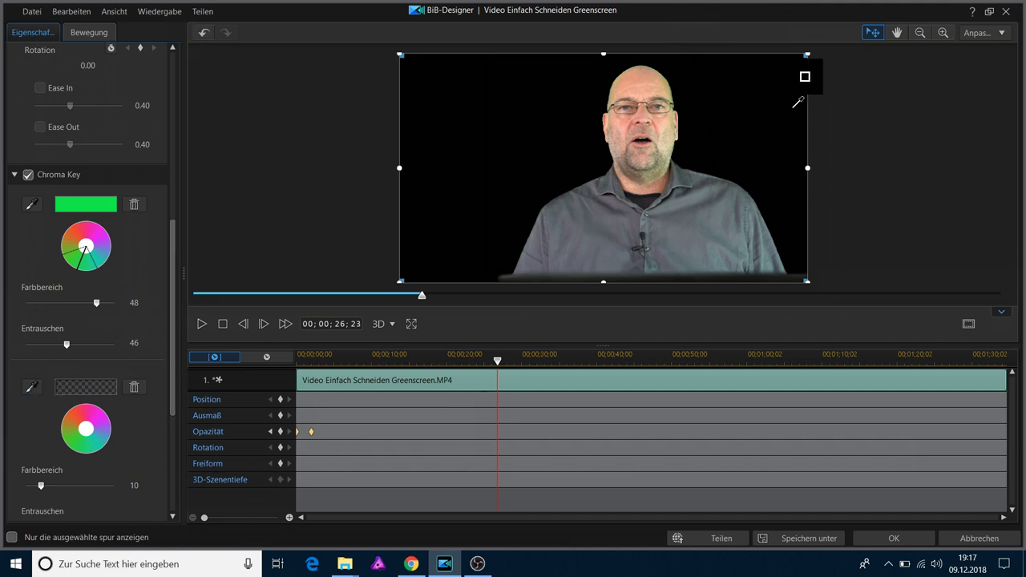
pyautogui.click(1008, 38)
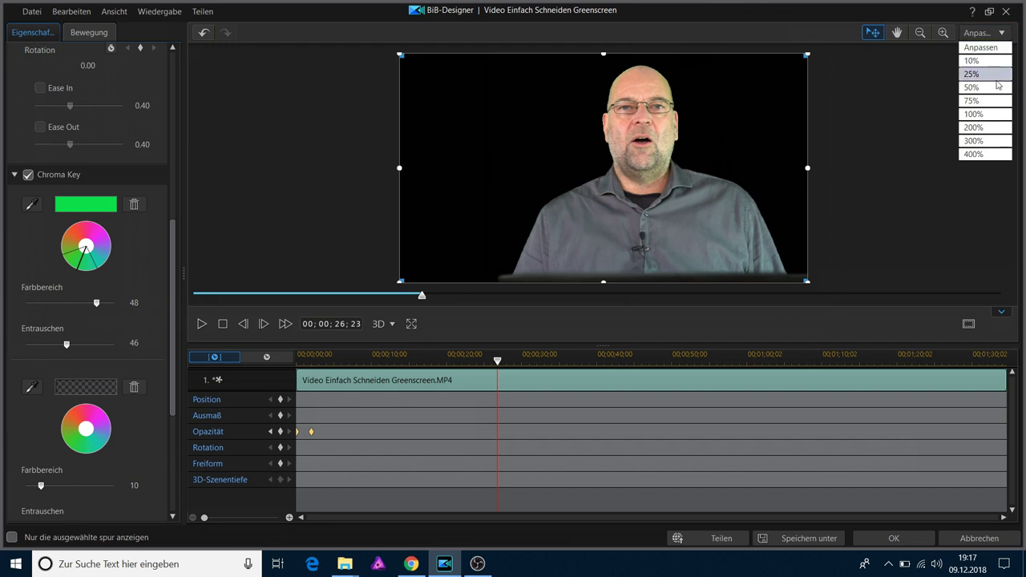
pyautogui.click(990, 126)
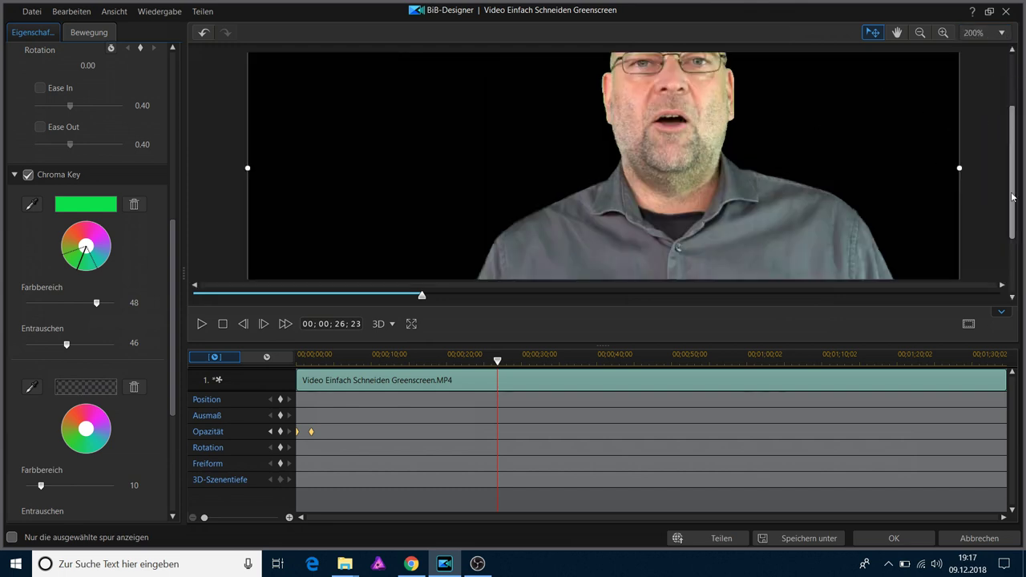
pyautogui.moveTo(1014, 199); pyautogui.dragTo(1014, 147)
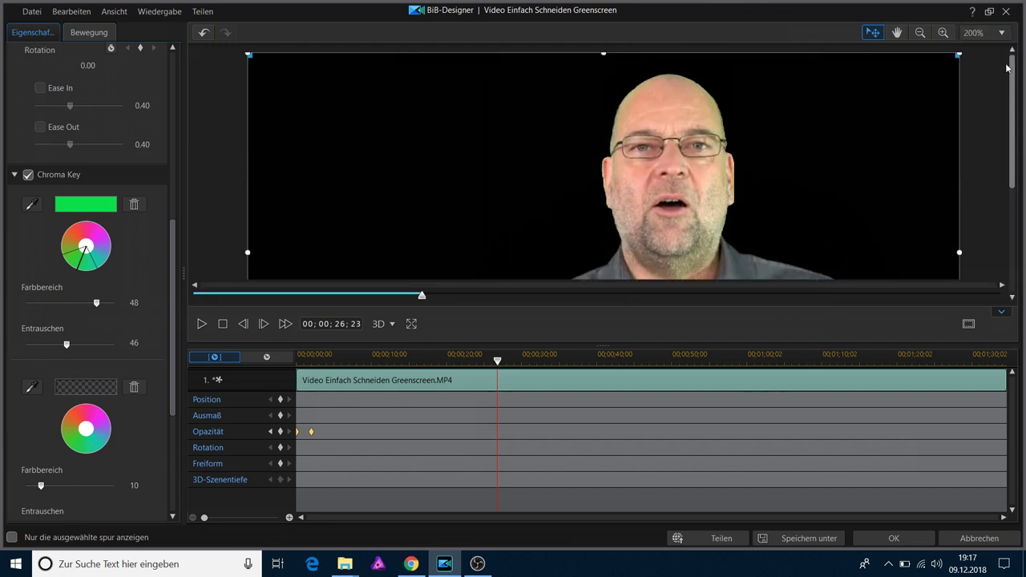
pyautogui.click(722, 115)
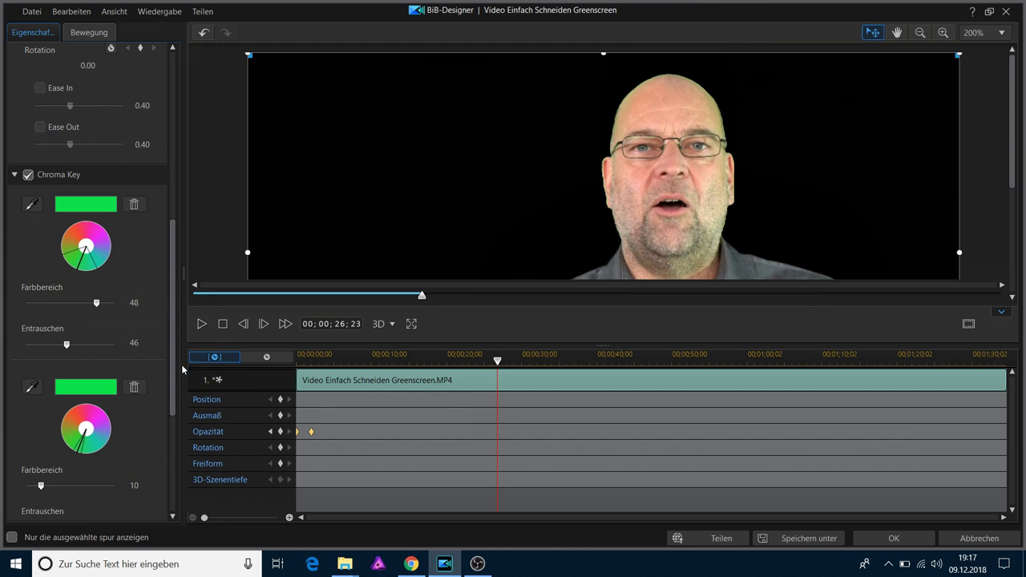
# - Raise the second chroma key's Farbbereich and apply the BiB-Designer settings to the clip
pyautogui.scroll(-2, 175, 413)
pyautogui.scroll(-1, 177, 415)
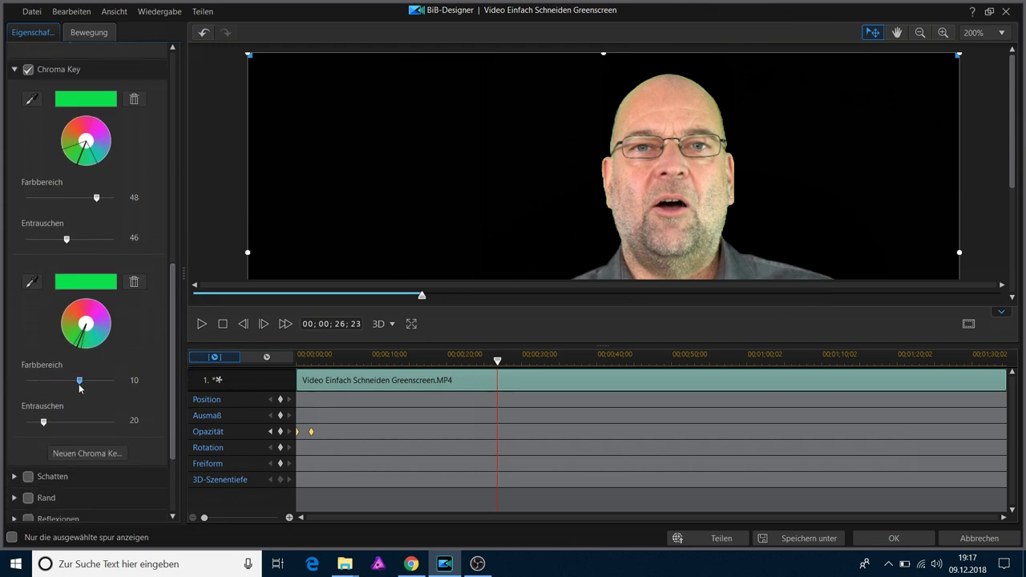
pyautogui.moveTo(104, 386); pyautogui.dragTo(71, 383)
pyautogui.click(896, 539)
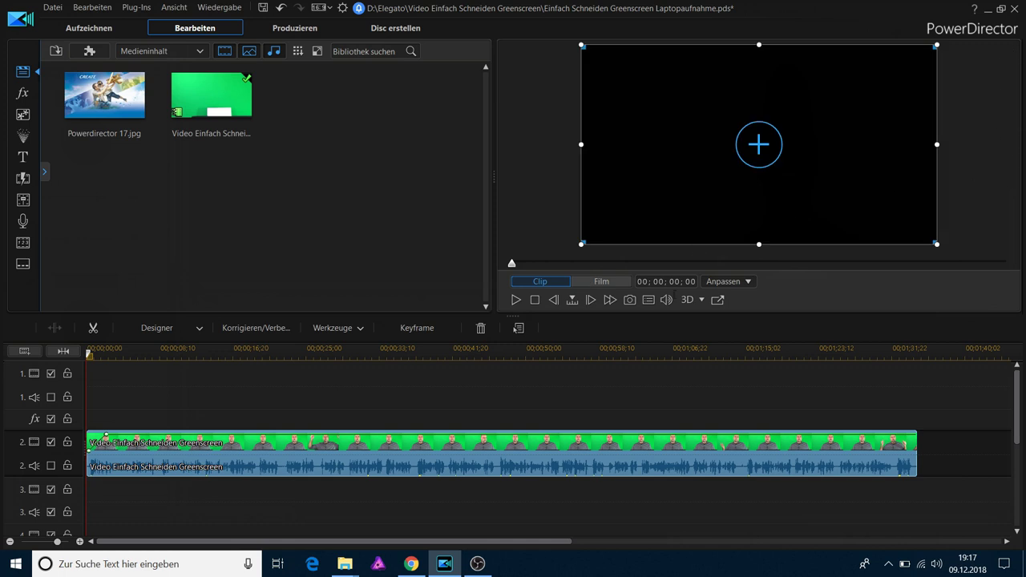
# - Check the result of both chroma keys by playing the film in the undocked preview window, and dock it again
pyautogui.click(717, 301)
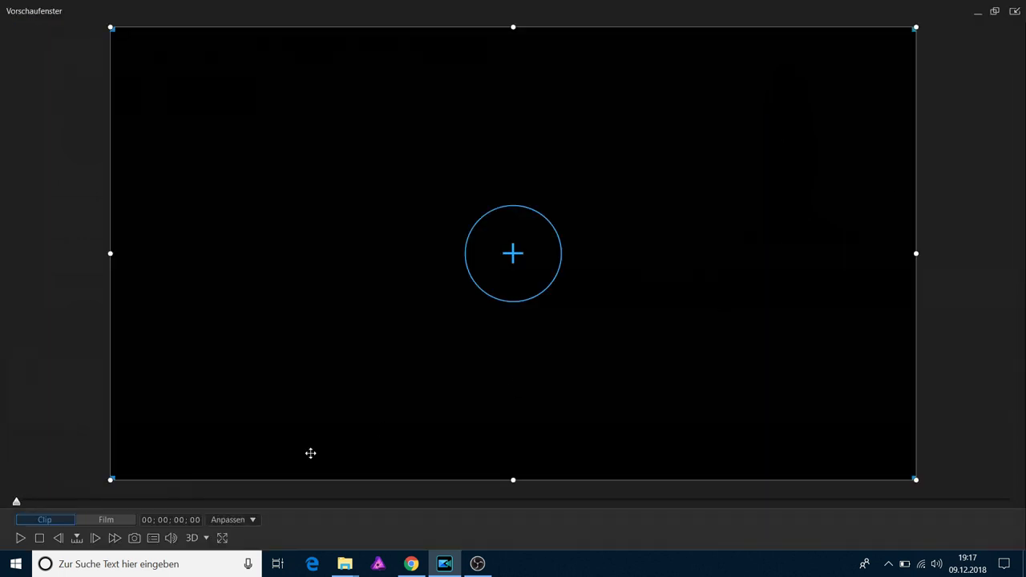
pyautogui.click(21, 541)
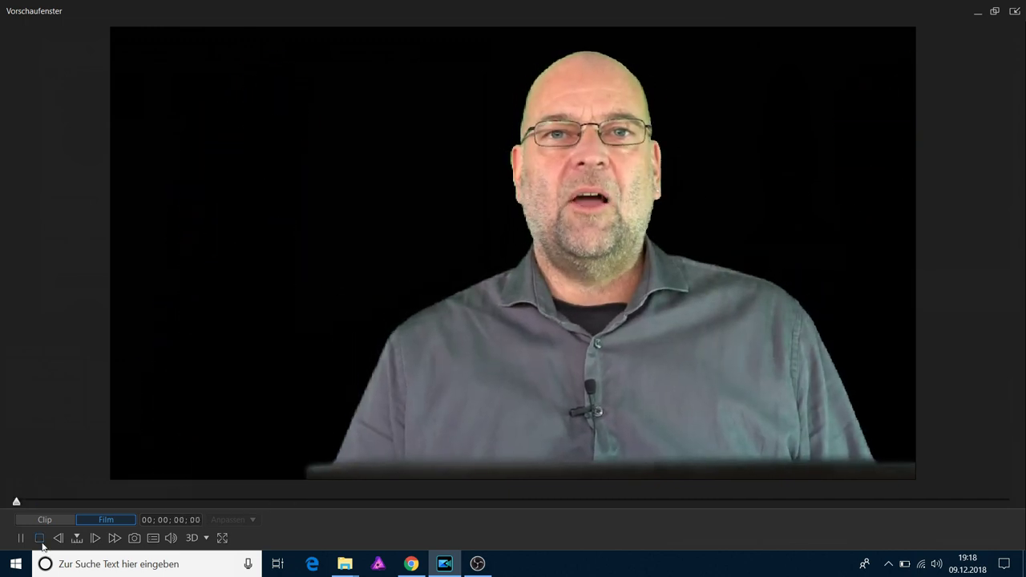
pyautogui.click(40, 538)
pyautogui.click(1015, 12)
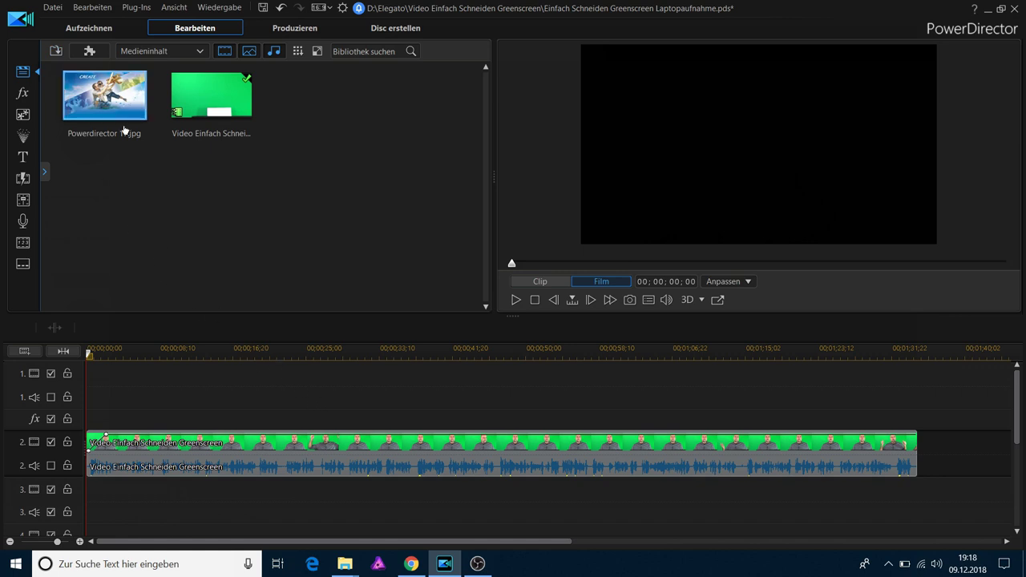
# - Import the video file C0011.MP4 into the media library from the Video Danksagung folder on drive F:
pyautogui.click(370, 351)
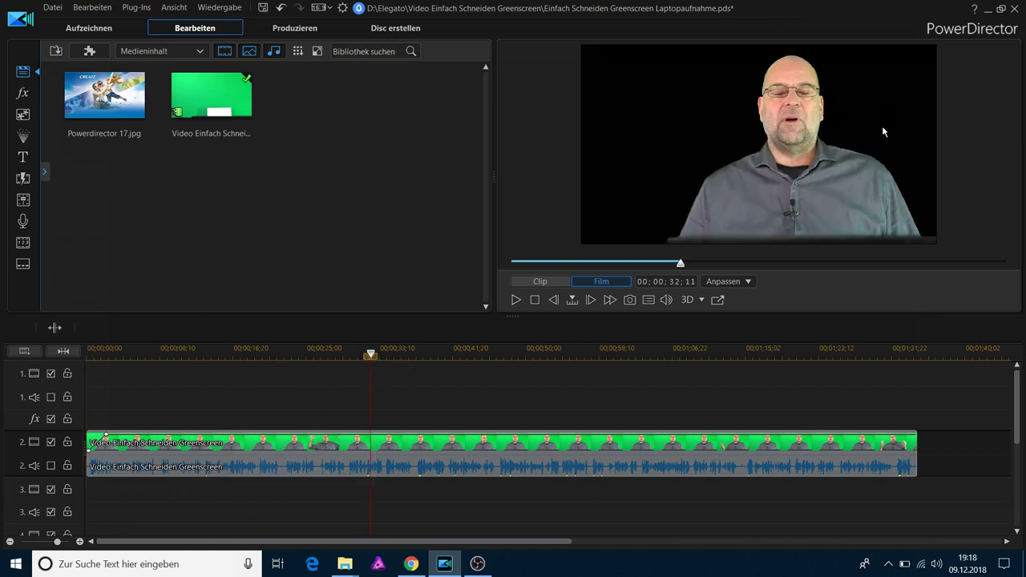
pyautogui.click(56, 52)
pyautogui.click(97, 68)
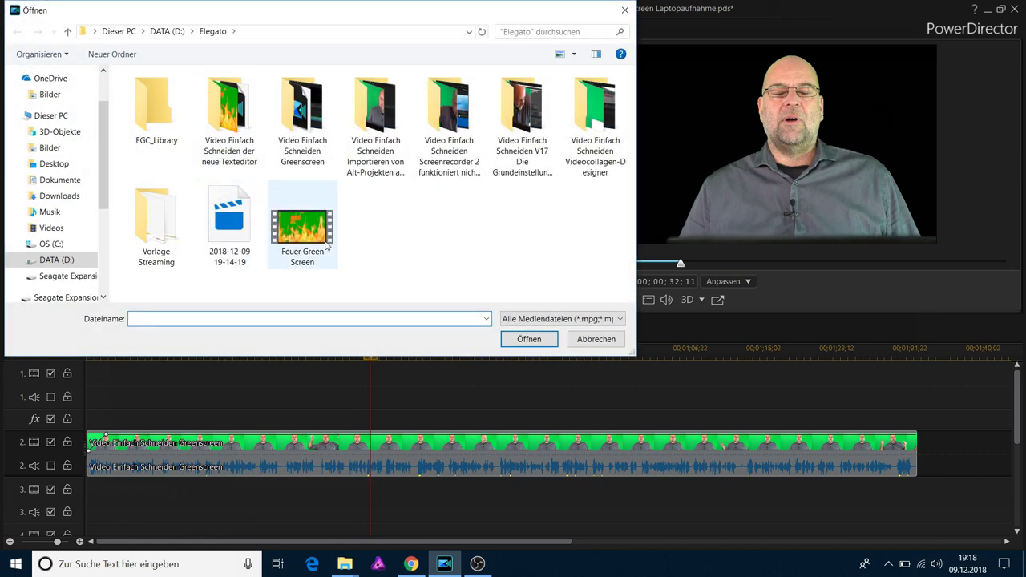
pyautogui.click(120, 31)
pyautogui.doubleClick(501, 245)
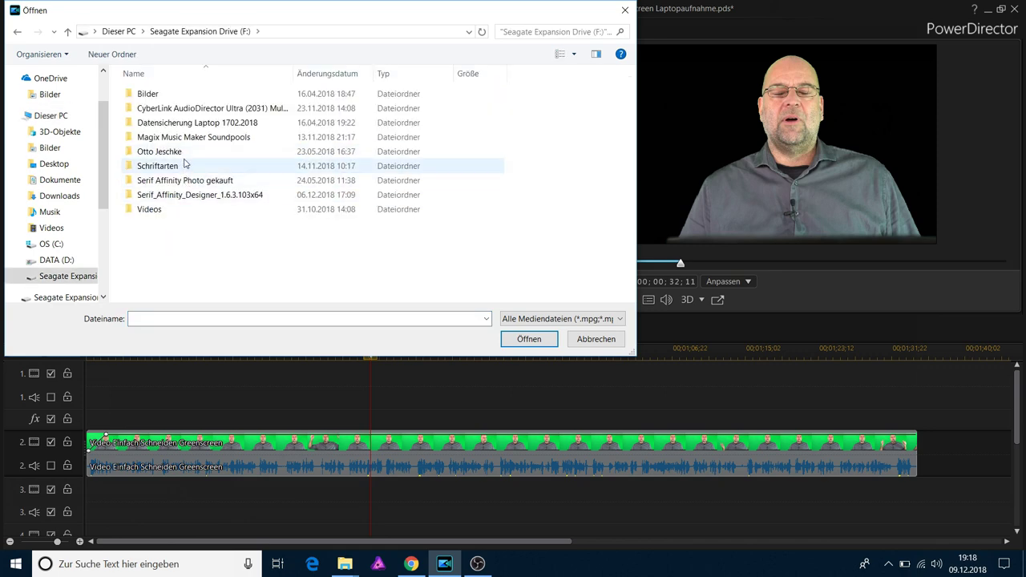
pyautogui.doubleClick(170, 95)
pyautogui.doubleClick(214, 212)
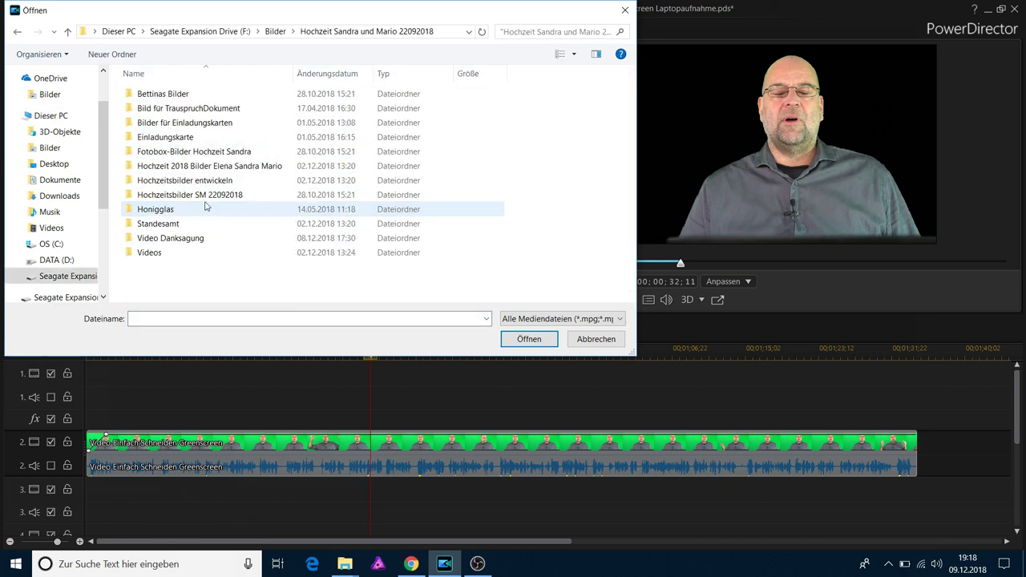
pyautogui.doubleClick(184, 239)
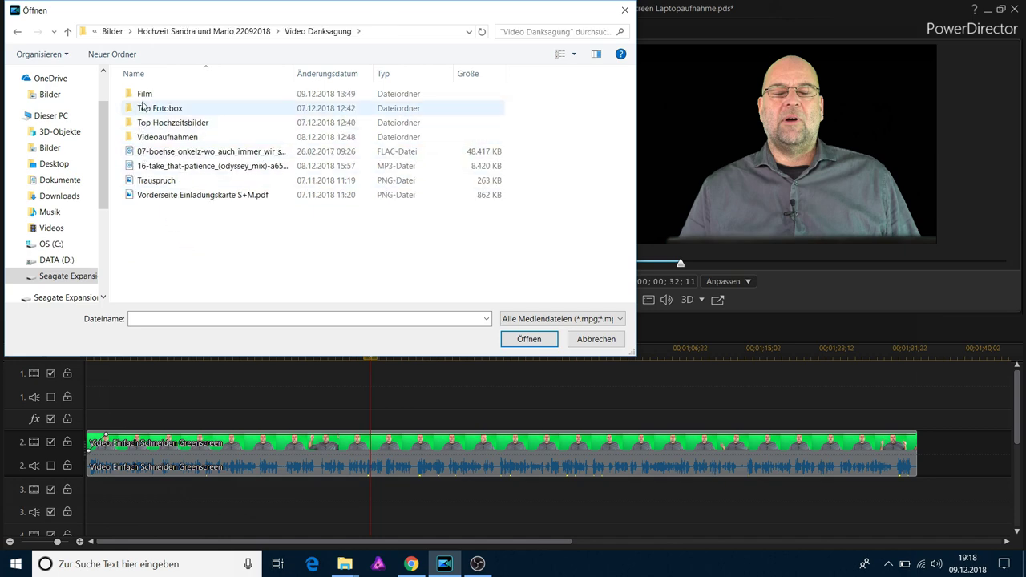
pyautogui.click(169, 140)
pyautogui.doubleClick(169, 140)
pyautogui.doubleClick(155, 108)
pyautogui.click(157, 111)
pyautogui.click(529, 339)
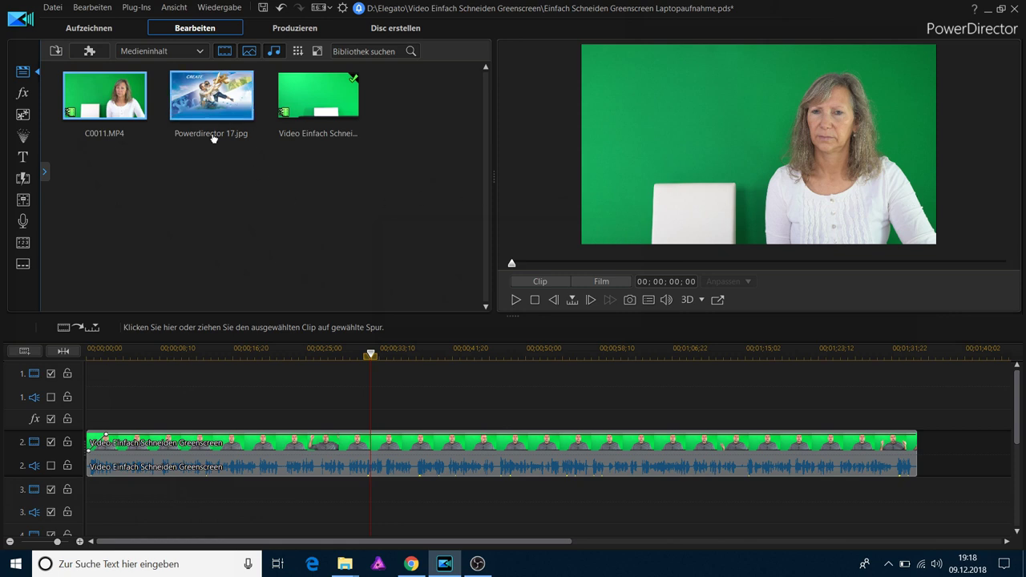
# - Delete the greenscreen clip from track 2 and place C0011.MP4 at the start of that track instead
pyautogui.click(233, 450)
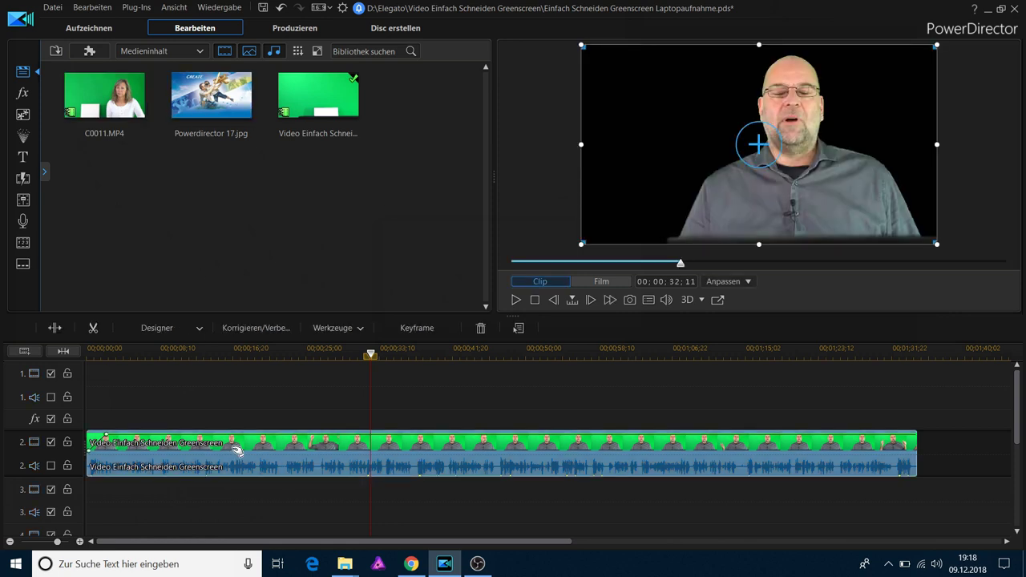
pyautogui.press('Delete')
pyautogui.moveTo(123, 103); pyautogui.dragTo(151, 449)
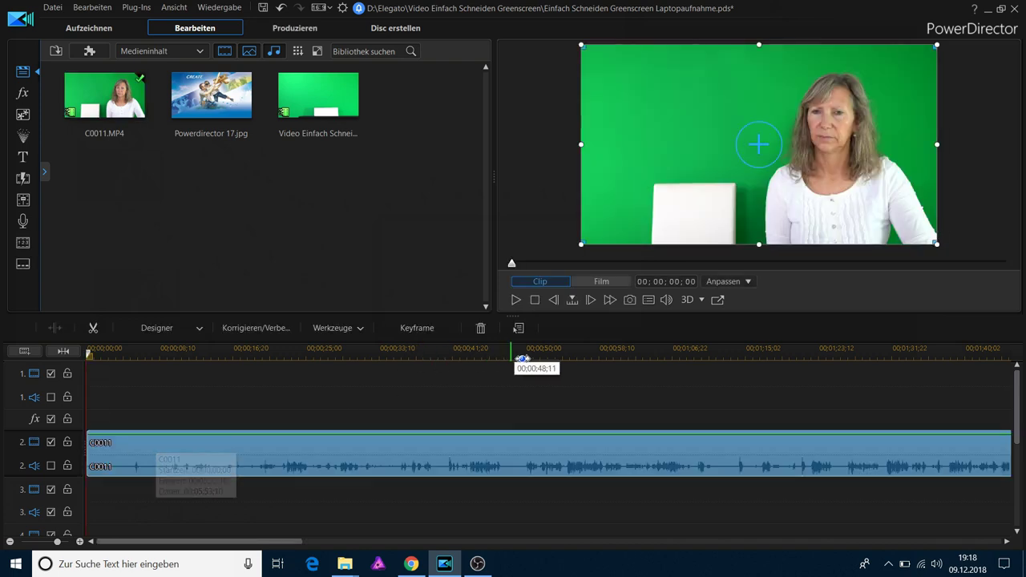
# - Open the C0011 clip in the BiB-Designer at 00;00;58;14, where both people are in the frame
pyautogui.click(671, 354)
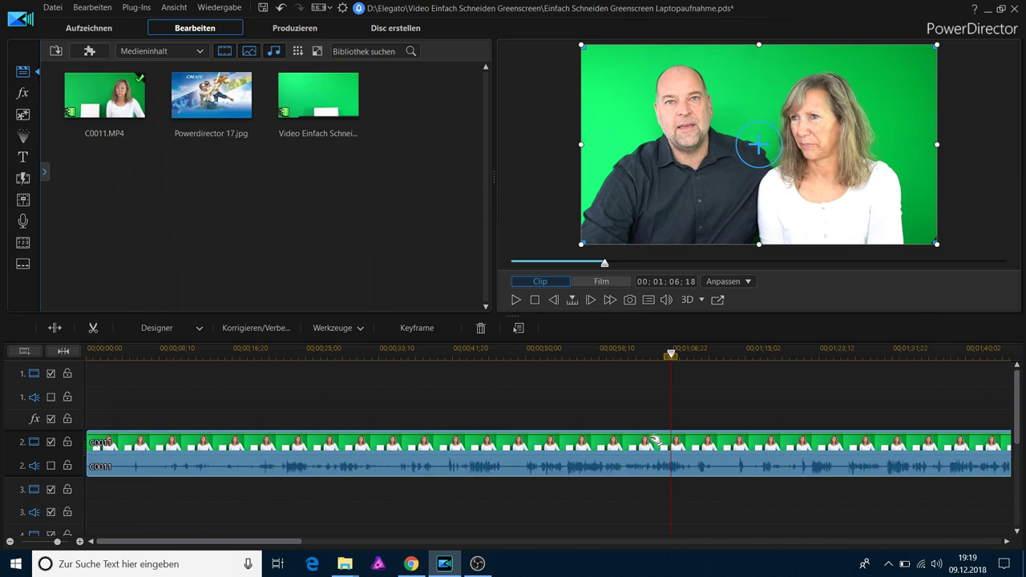
pyautogui.click(616, 354)
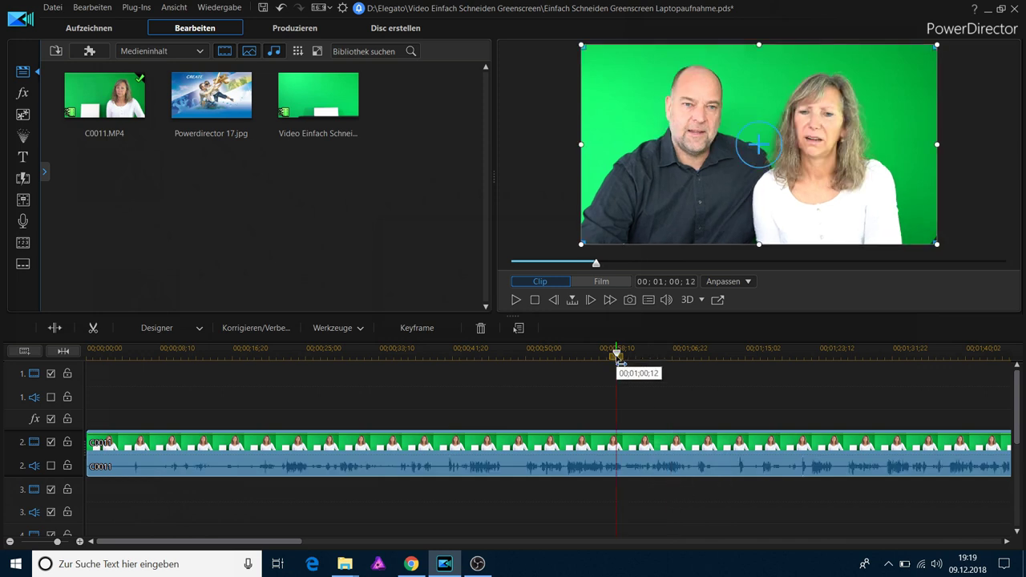
pyautogui.click(599, 354)
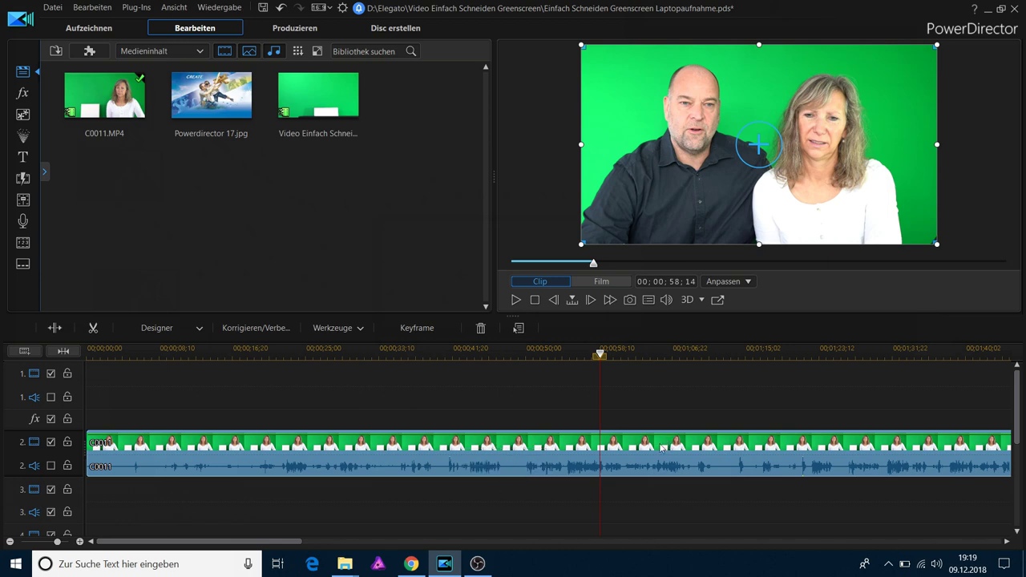
pyautogui.doubleClick(661, 446)
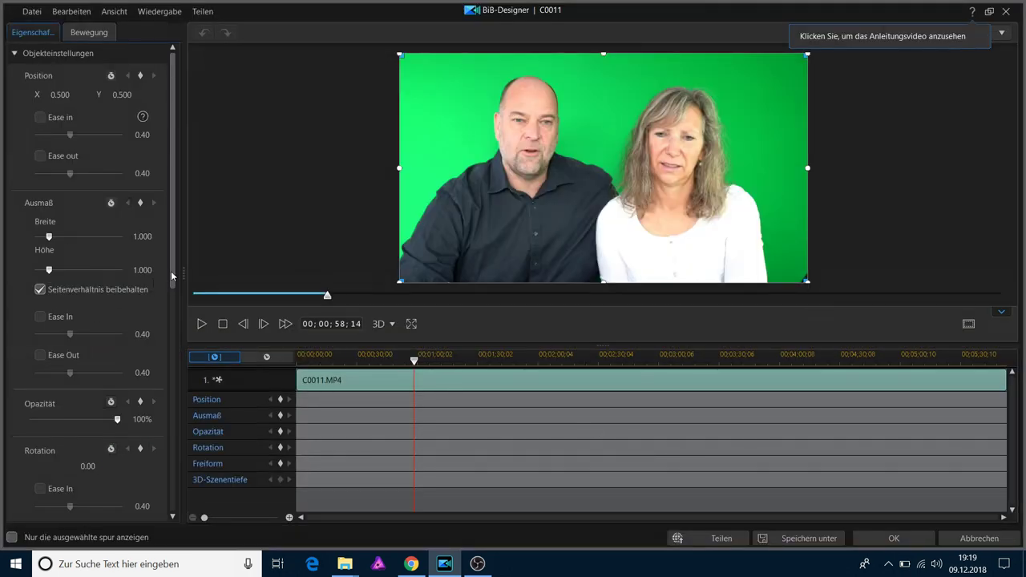
# - Enable the chroma key, sample the green background beside the woman's head, and set Farbbereich to 34
pyautogui.scroll(-5, 88, 273)
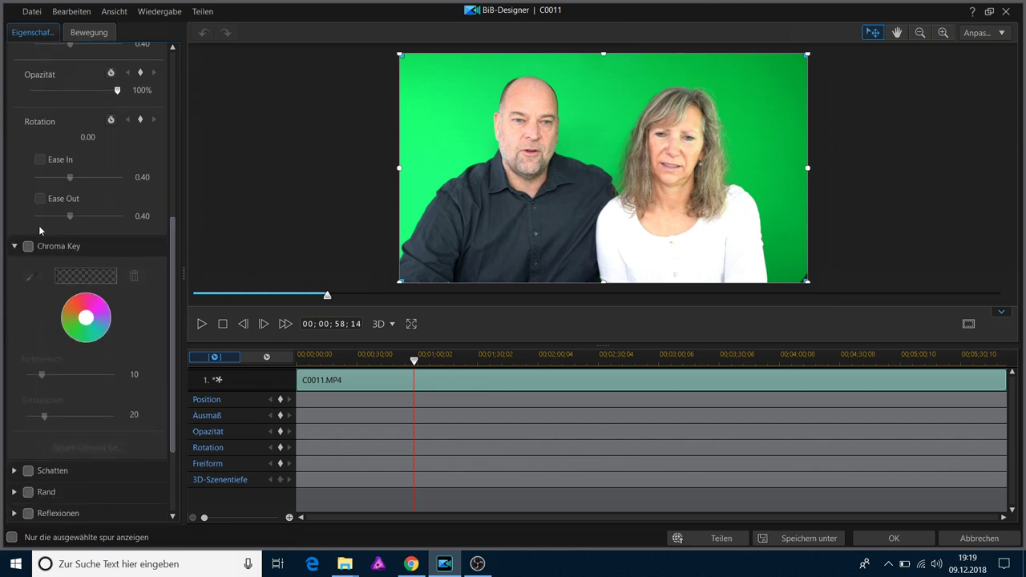
pyautogui.click(29, 247)
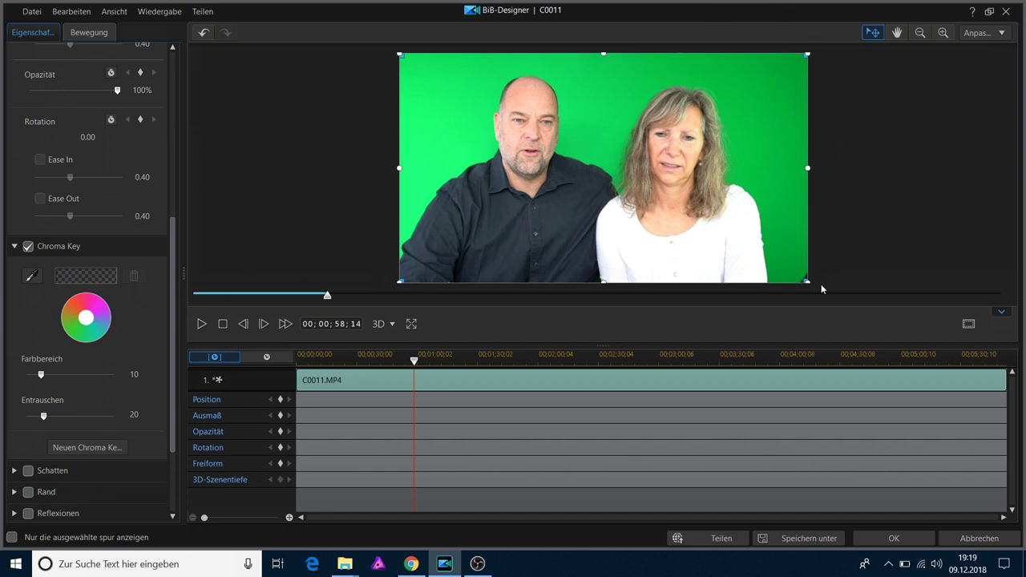
pyautogui.click(726, 110)
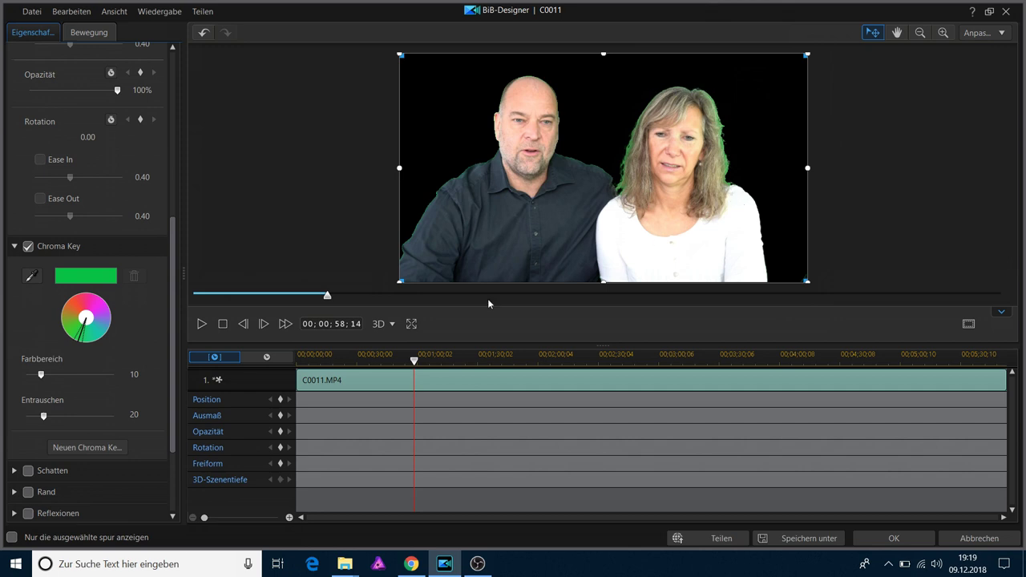
pyautogui.moveTo(39, 377); pyautogui.dragTo(71, 380)
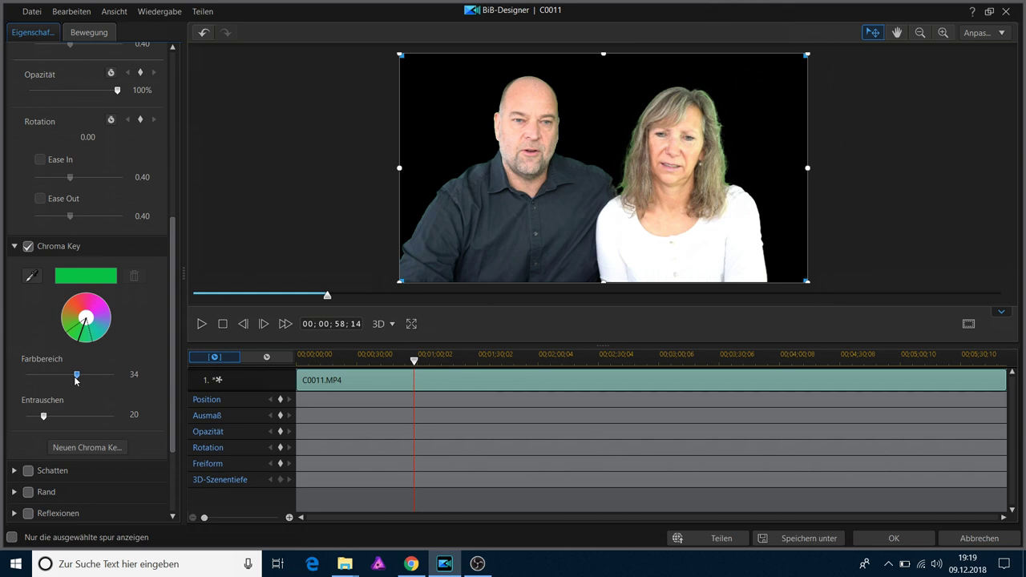
# - Set Entrauschen to 21 while inspecting the cutout edges of both people with the preview at 200%
pyautogui.click(1002, 32)
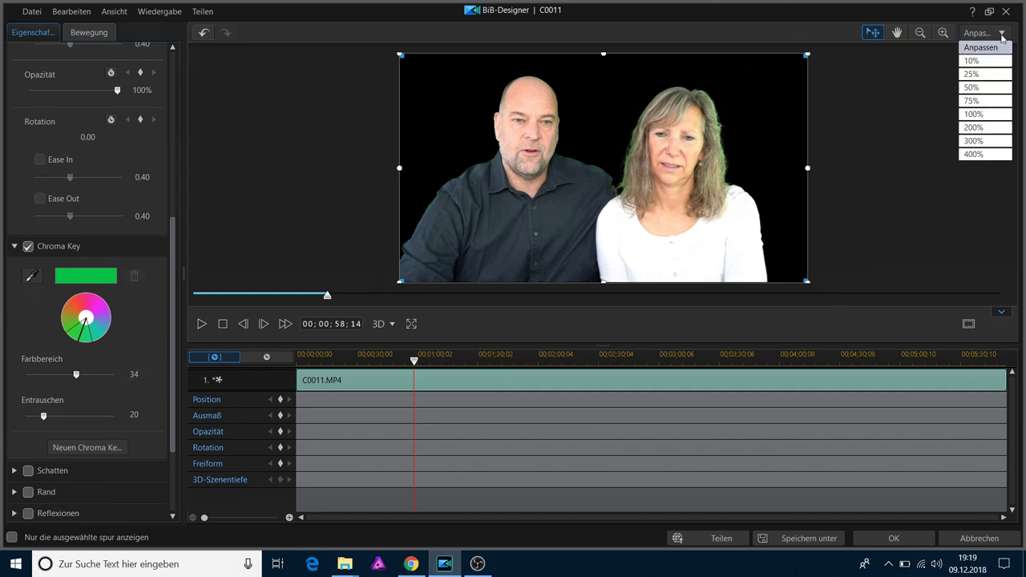
pyautogui.click(982, 122)
pyautogui.moveTo(1019, 184); pyautogui.dragTo(1017, 64)
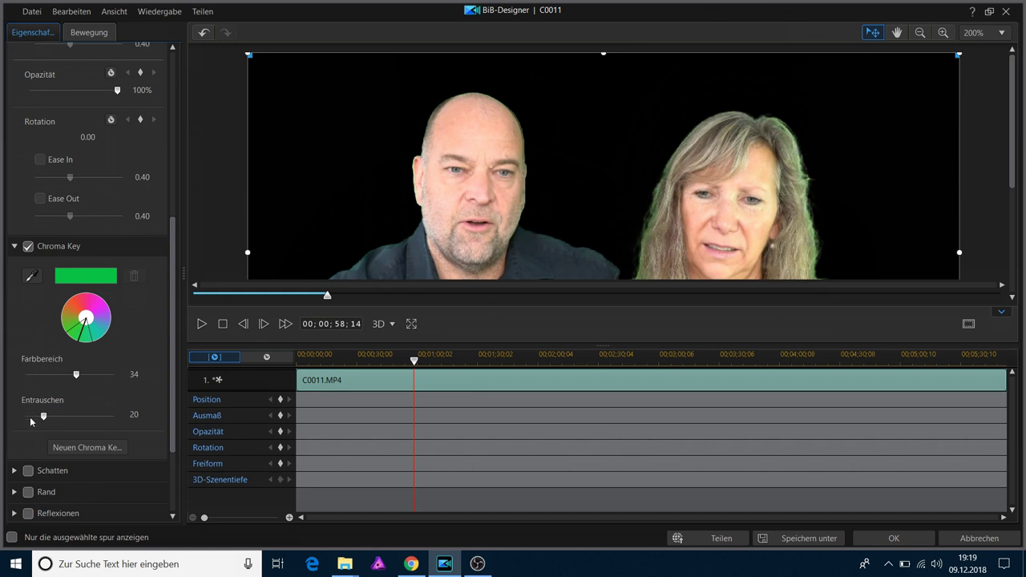
pyautogui.moveTo(45, 423)
pyautogui.mouseDown()
pyautogui.moveTo(93, 427)
pyautogui.moveTo(53, 429)
pyautogui.mouseUp()
pyautogui.moveTo(1015, 157); pyautogui.dragTo(1022, 269)
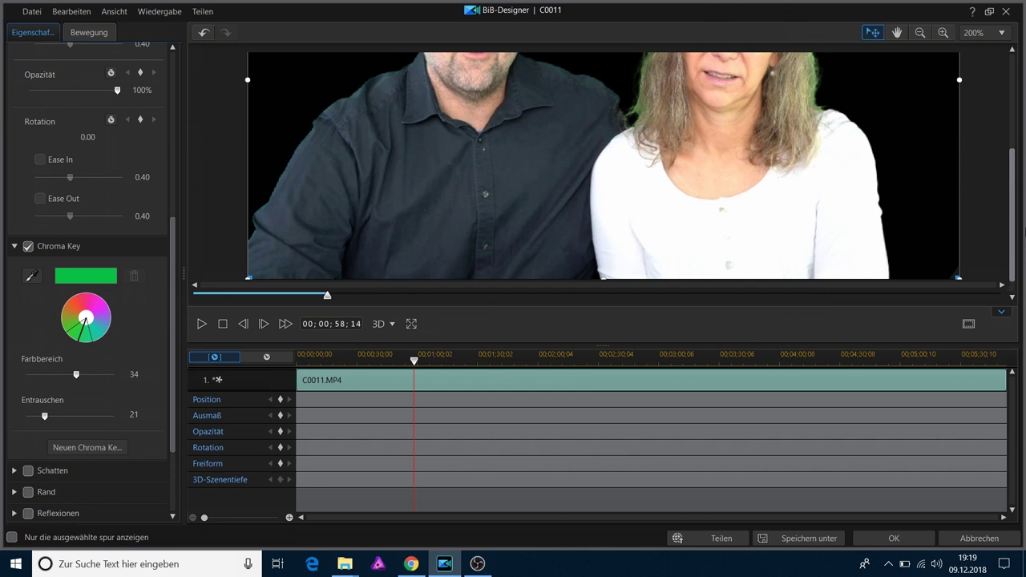
pyautogui.moveTo(1023, 233); pyautogui.dragTo(1017, 189)
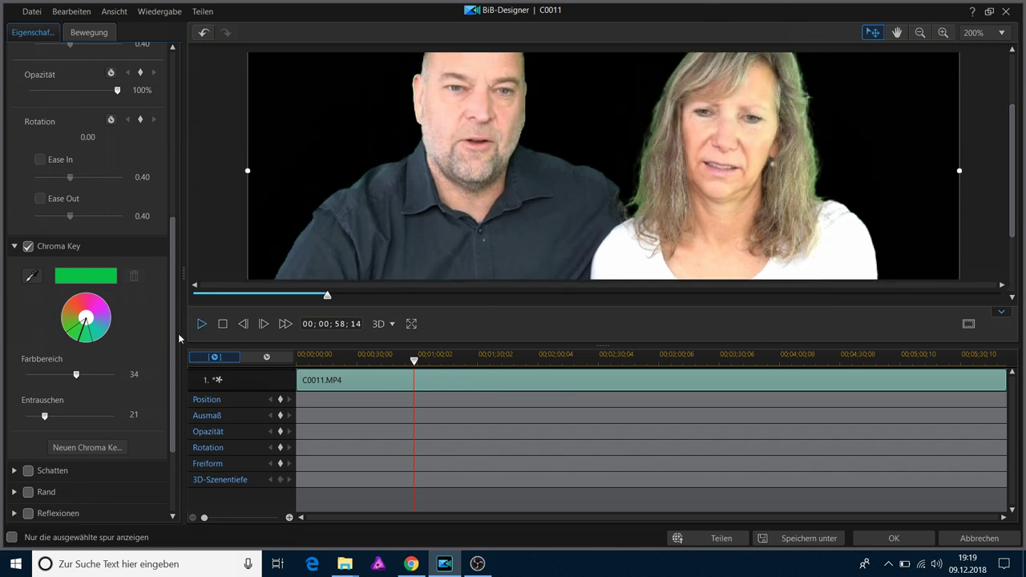
# - Add a second chroma key sampled from the green fringe beside the woman's hair, with Farbbereich 0, and apply the settings to the clip
pyautogui.click(85, 449)
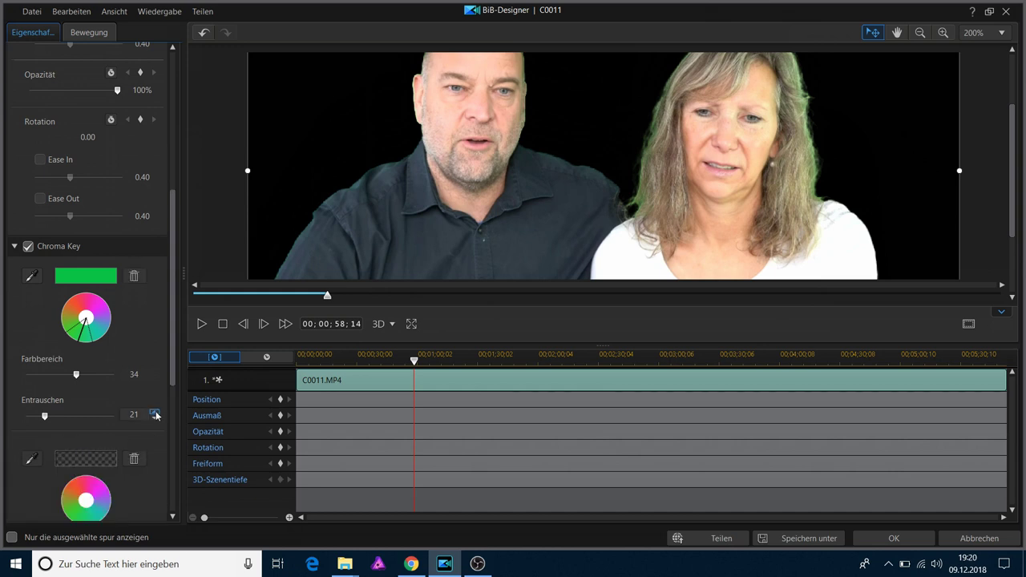
pyautogui.scroll(-3, 88, 361)
pyautogui.click(32, 314)
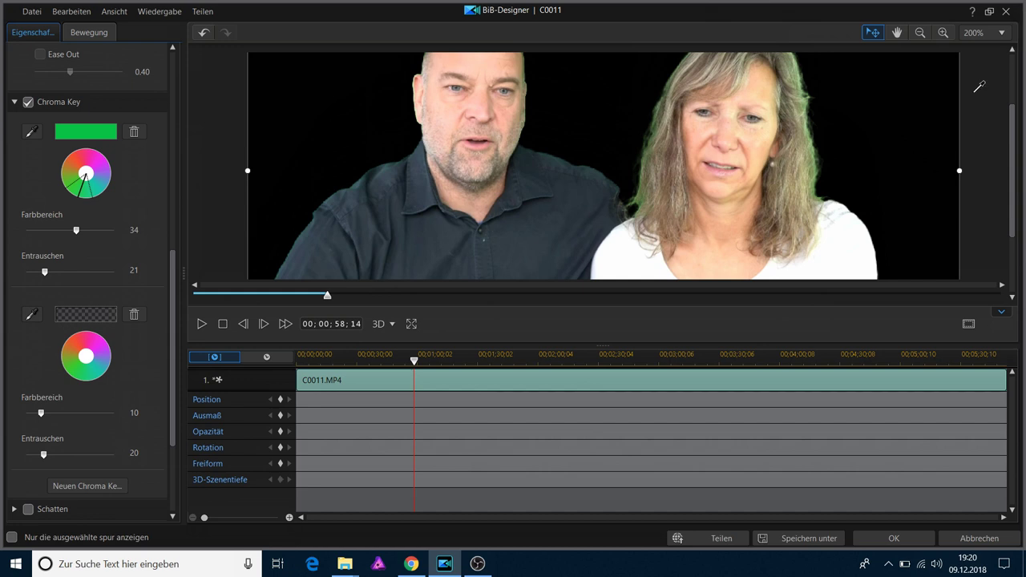
pyautogui.click(640, 184)
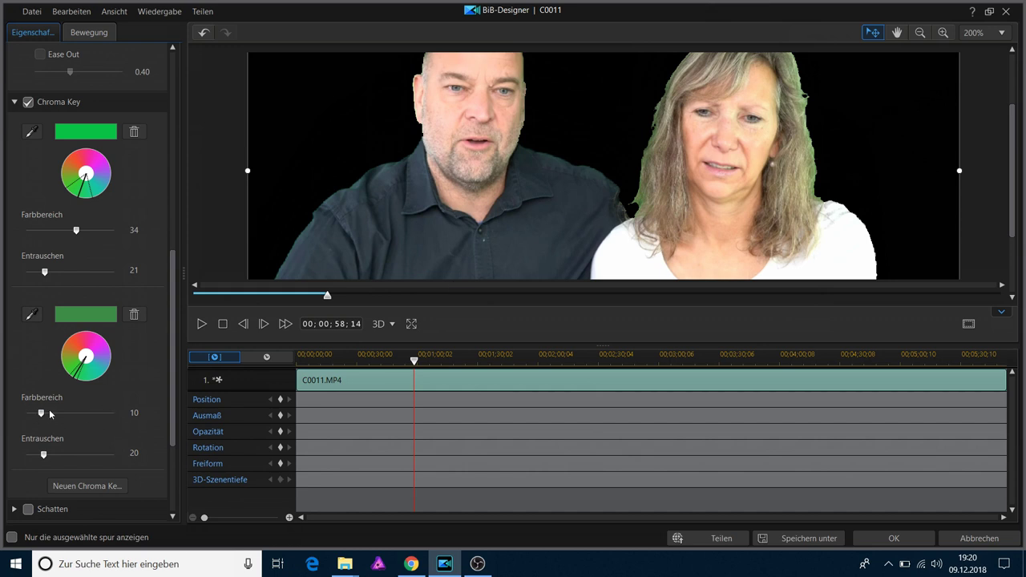
pyautogui.moveTo(43, 412); pyautogui.dragTo(14, 433)
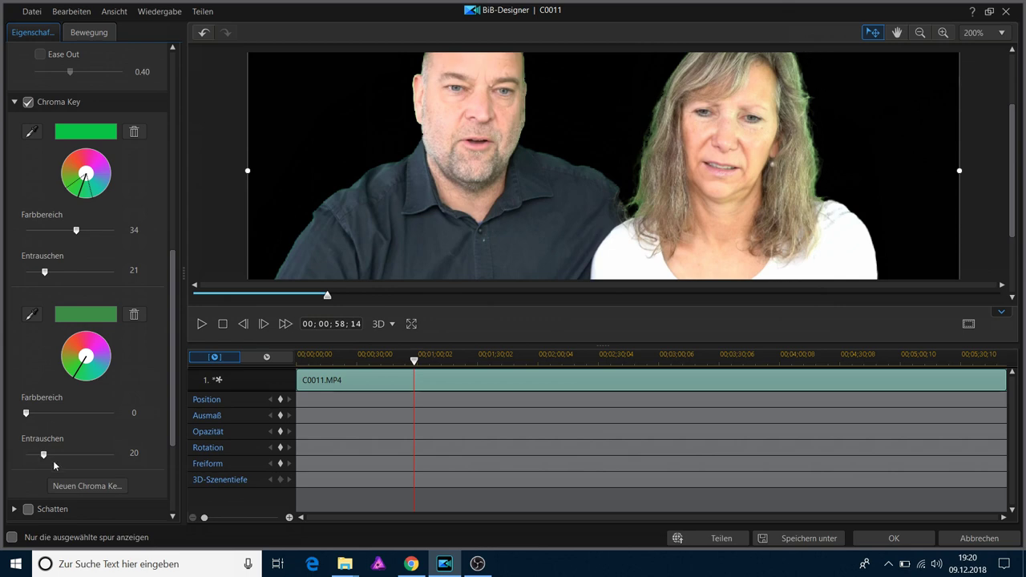
pyautogui.click(858, 532)
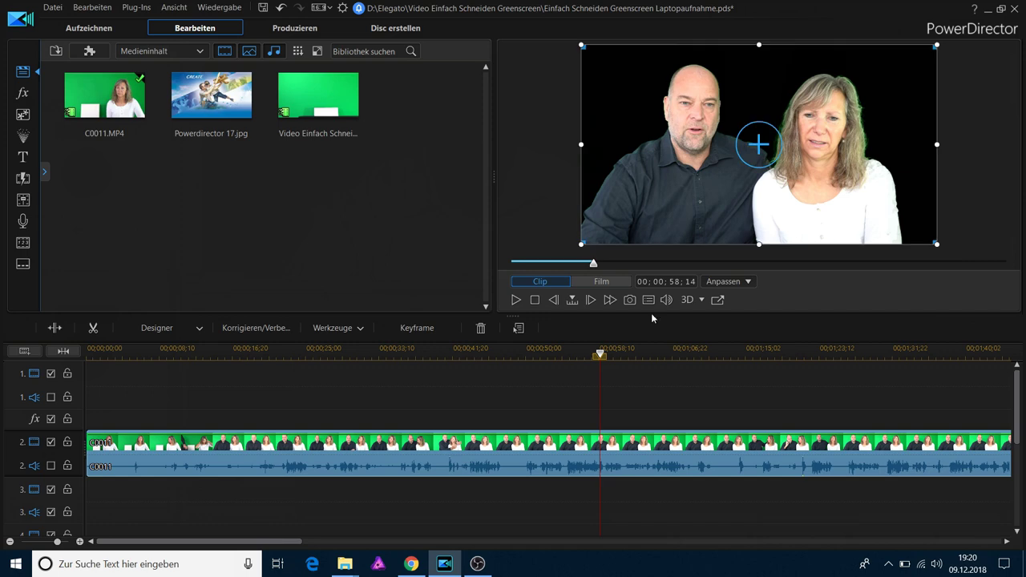
# - Check the keyed C0011 clip by playing it in the undocked preview window, and dock the window again
pyautogui.click(718, 299)
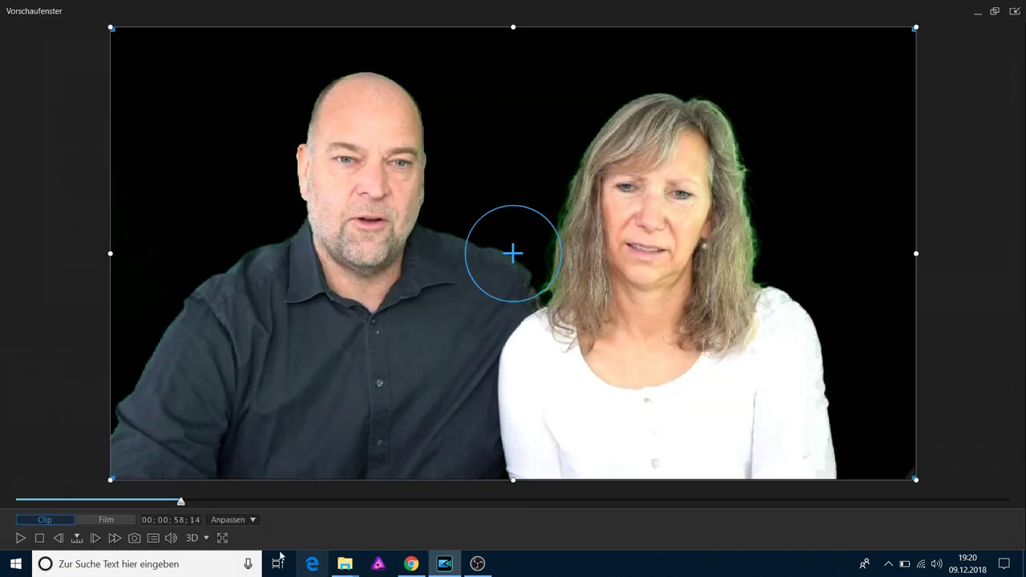
pyautogui.click(20, 539)
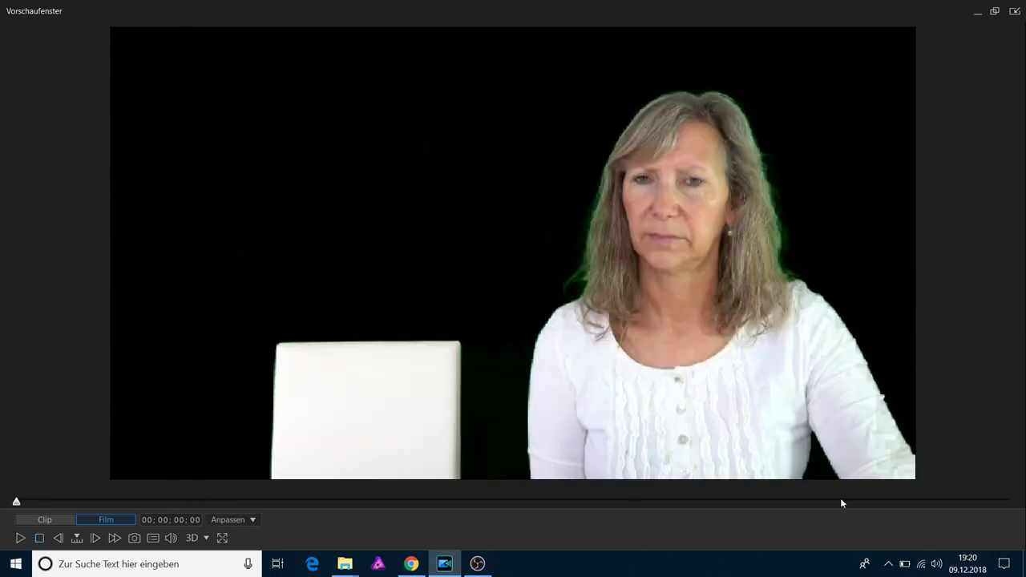
pyautogui.click(1016, 11)
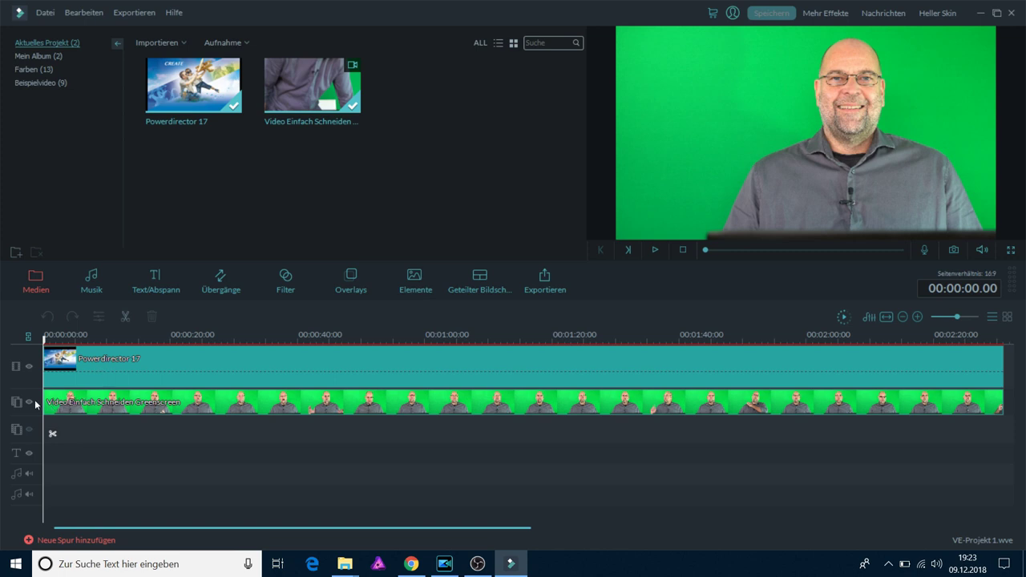
# - Switch to Filmora and move the playhead to 00:00:29.16 over the background image and the greenscreen clip
pyautogui.click(781, 410)
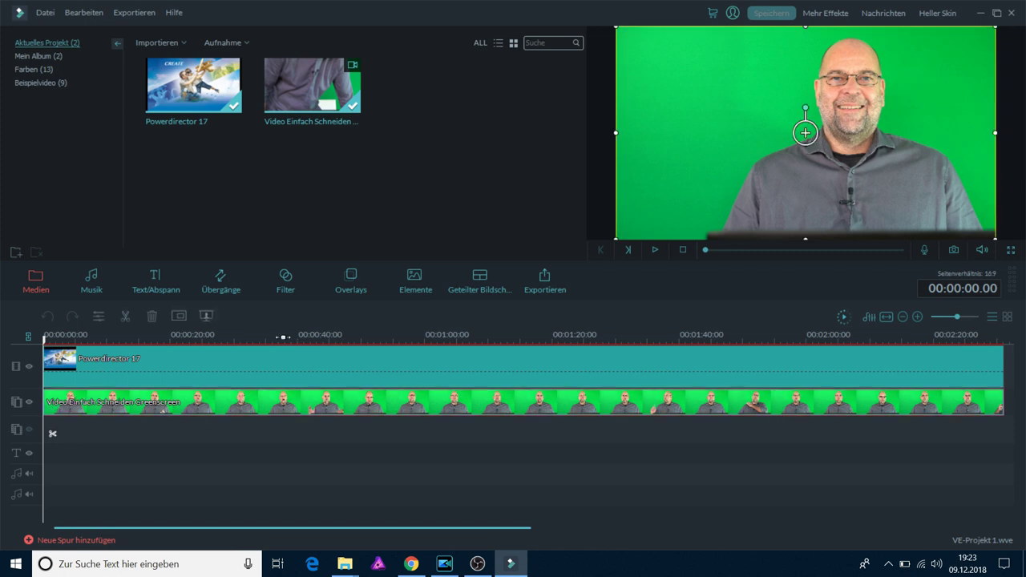
pyautogui.click(229, 366)
pyautogui.click(231, 341)
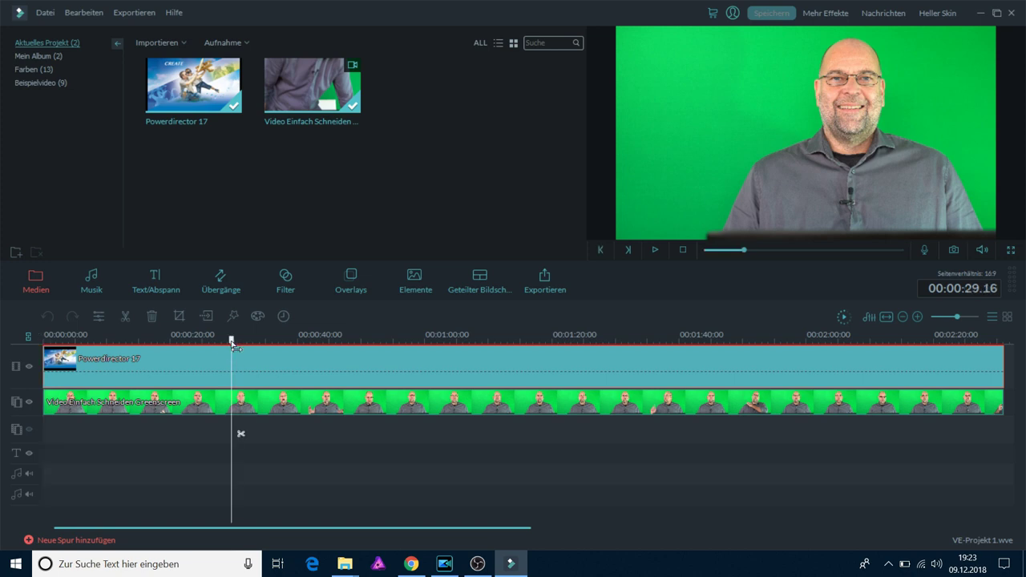
# - Apply the Chroma Key (Green-Screen) effect to the greenscreen clip by making parts of the clip transparent
pyautogui.click(242, 411)
pyautogui.rightClick(243, 410)
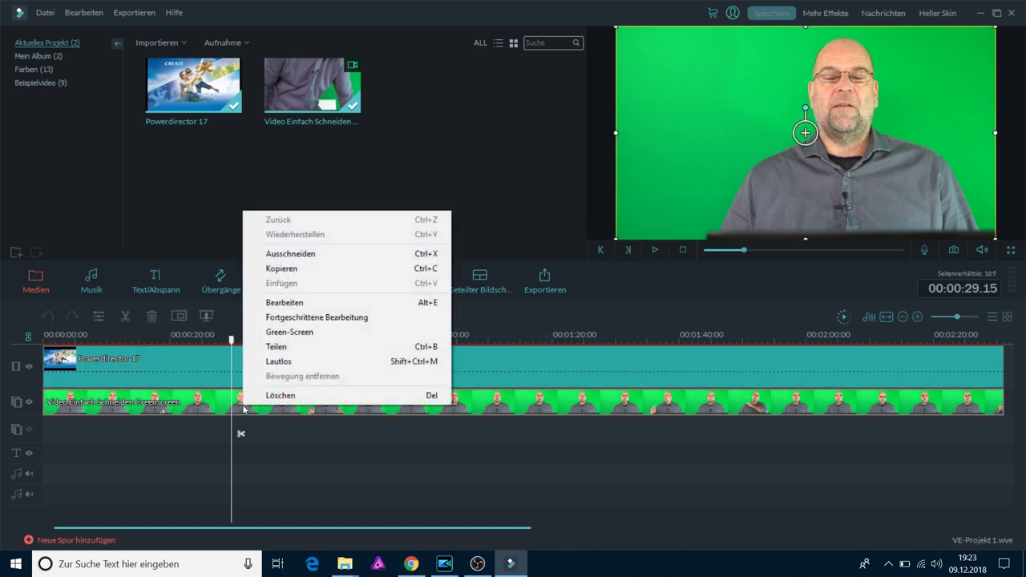
pyautogui.click(289, 332)
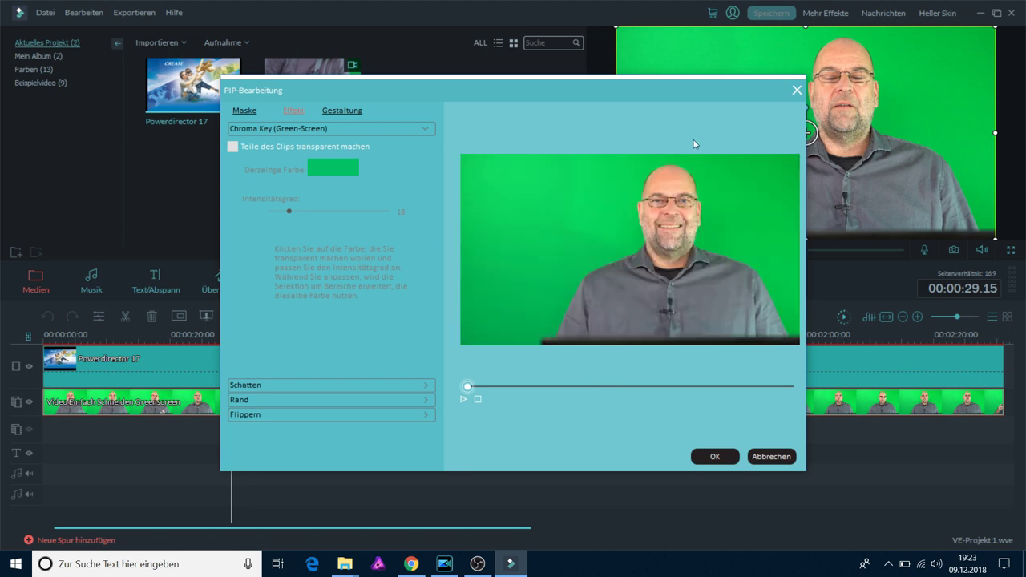
pyautogui.click(233, 149)
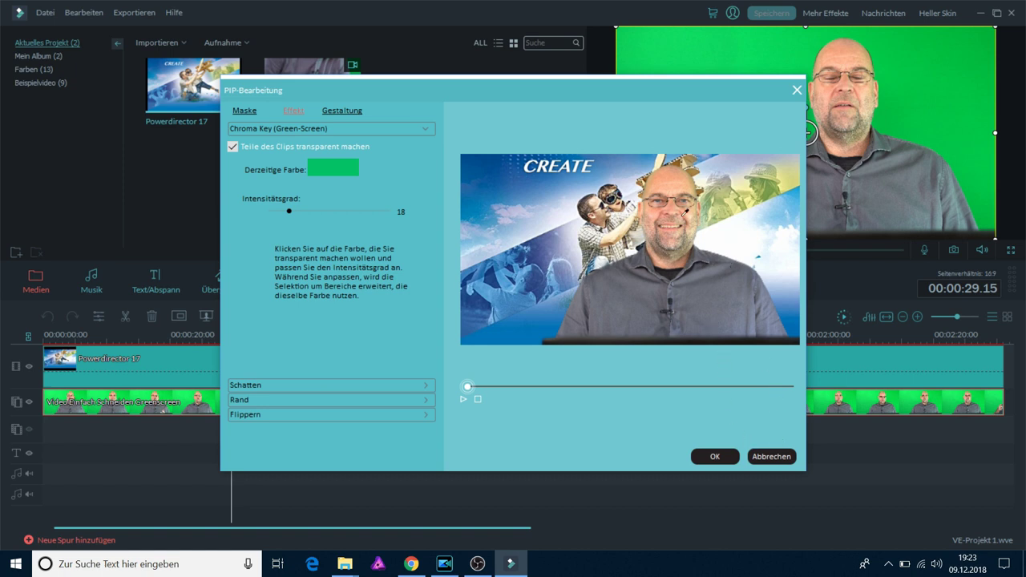
pyautogui.click(714, 459)
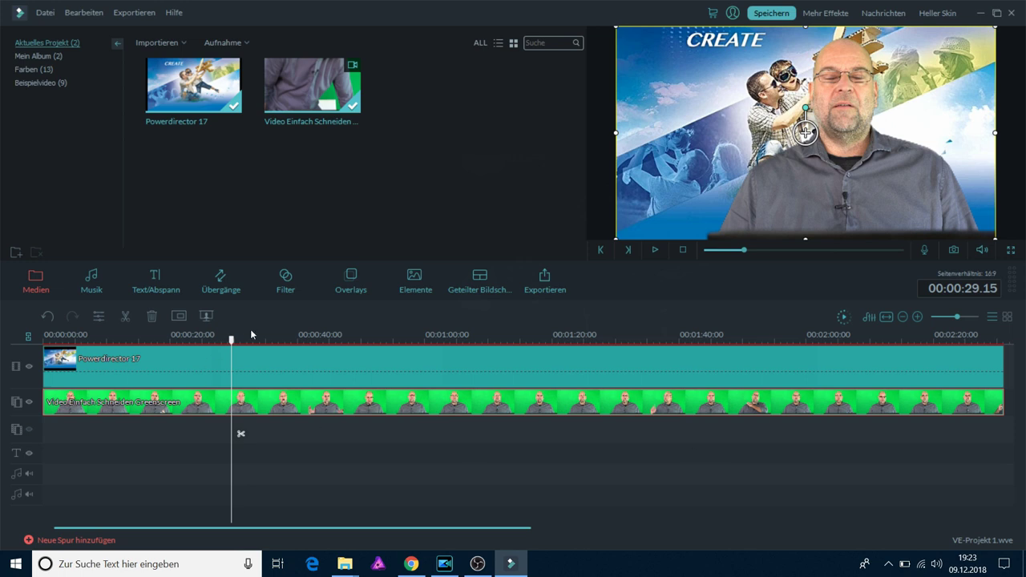
# - Play a short stretch of the film to check the person's cutout against the background image
pyautogui.click(656, 249)
pyautogui.click(656, 249)
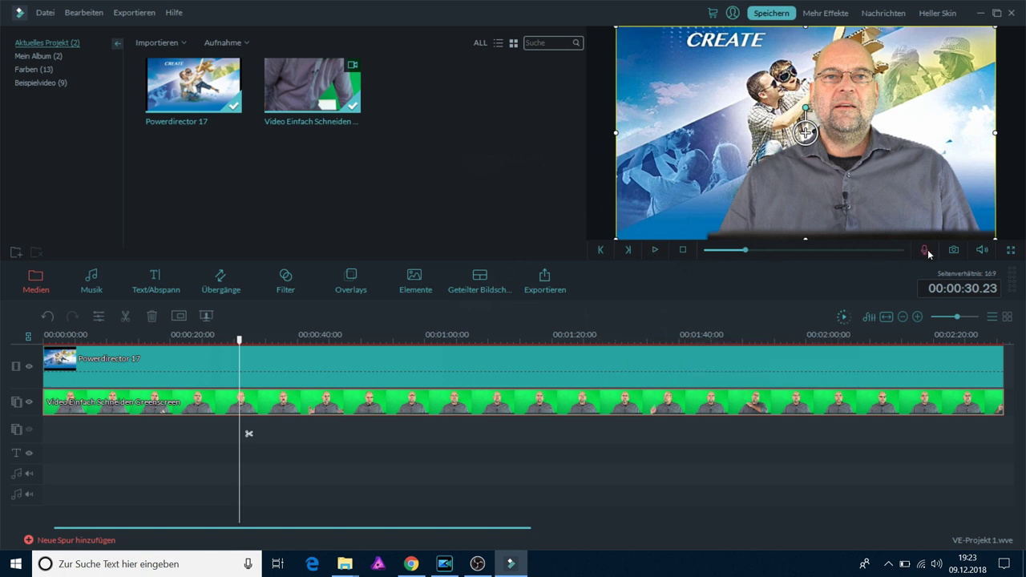
# - Turn the preview volume all the way down and play a few more seconds of the film to check the keyed person
pyautogui.moveTo(983, 253)
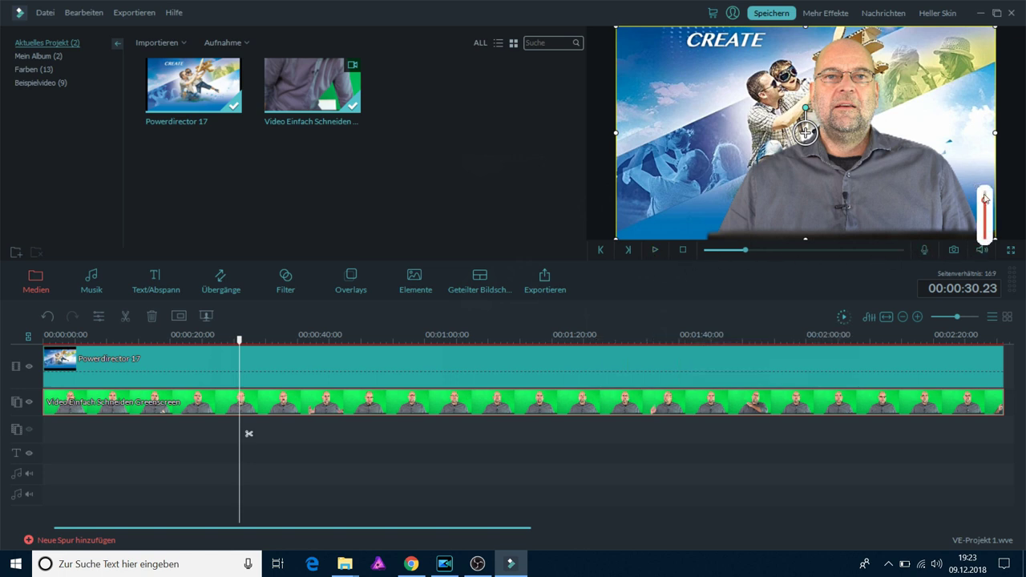
pyautogui.moveTo(985, 197); pyautogui.dragTo(985, 240)
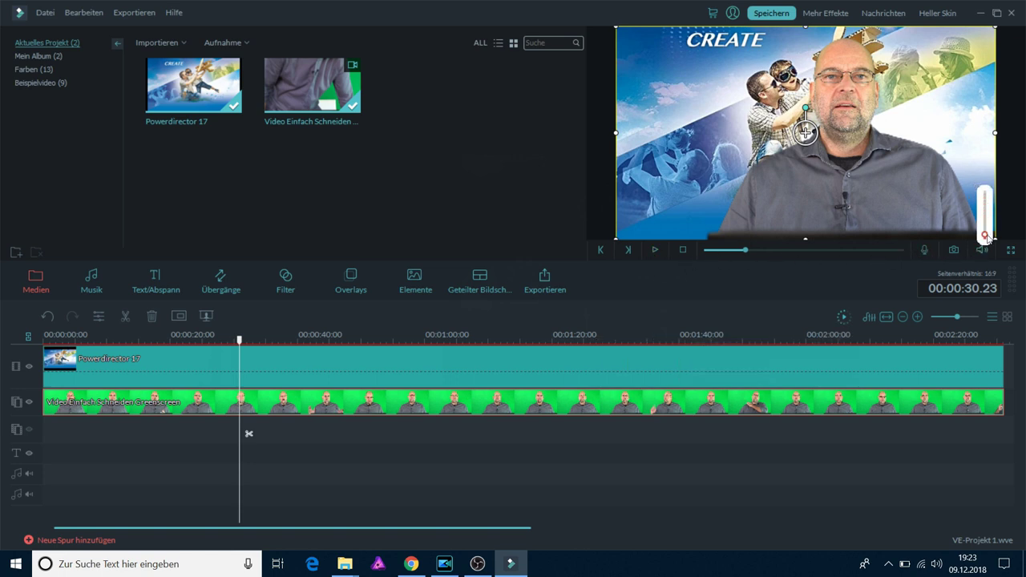
pyautogui.click(655, 249)
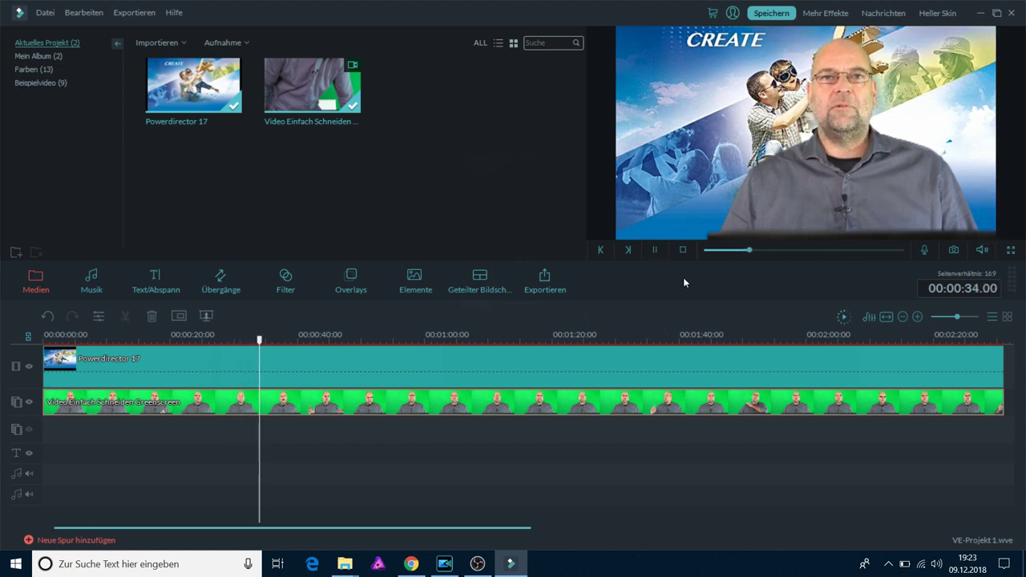
pyautogui.press('space')
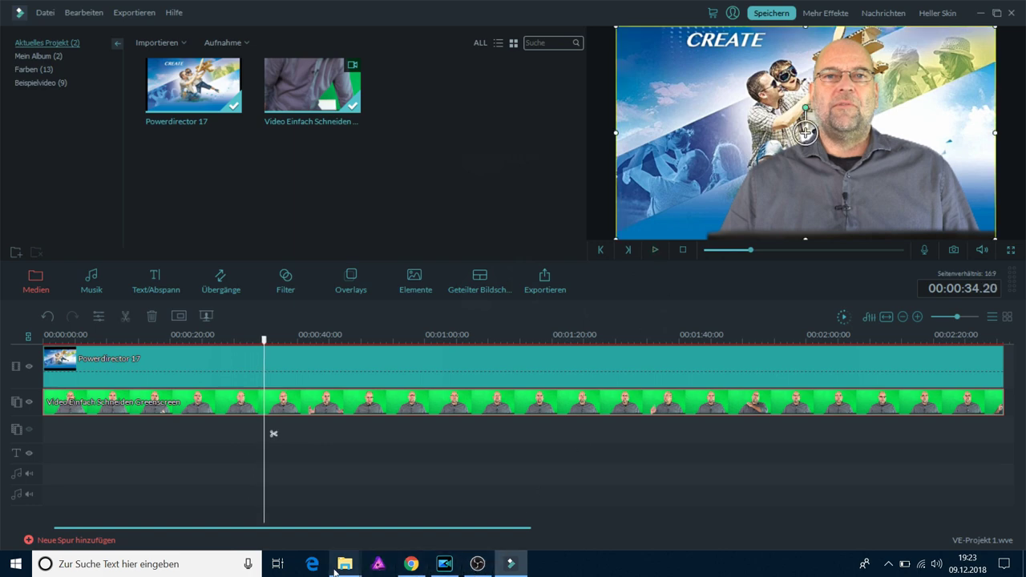
# - Open the Test Greenscreen video from the Video Einfach Schneiden Greenscreen folder in File Explorer and mute its playback
pyautogui.moveTo(343, 564)
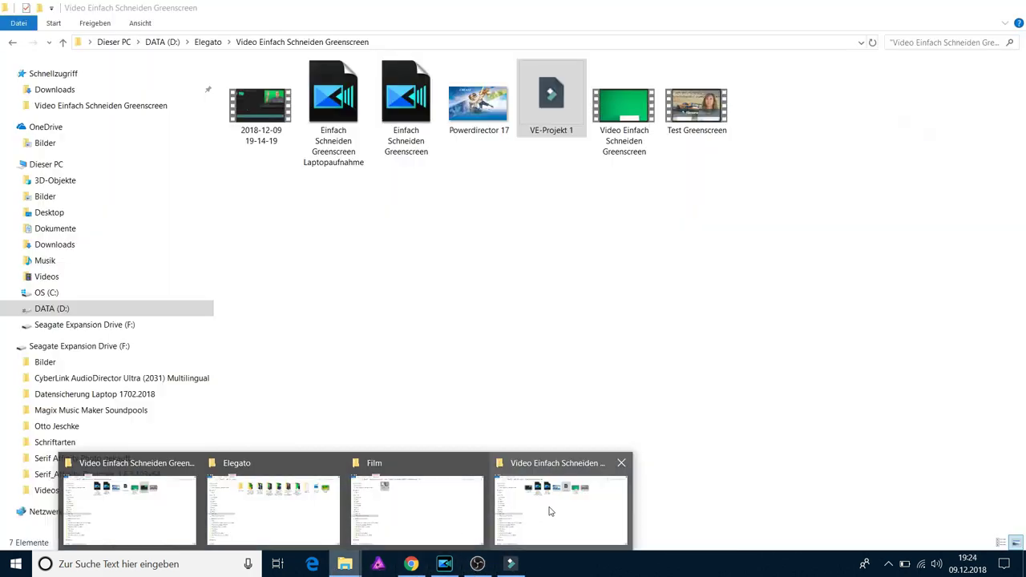
pyautogui.click(550, 511)
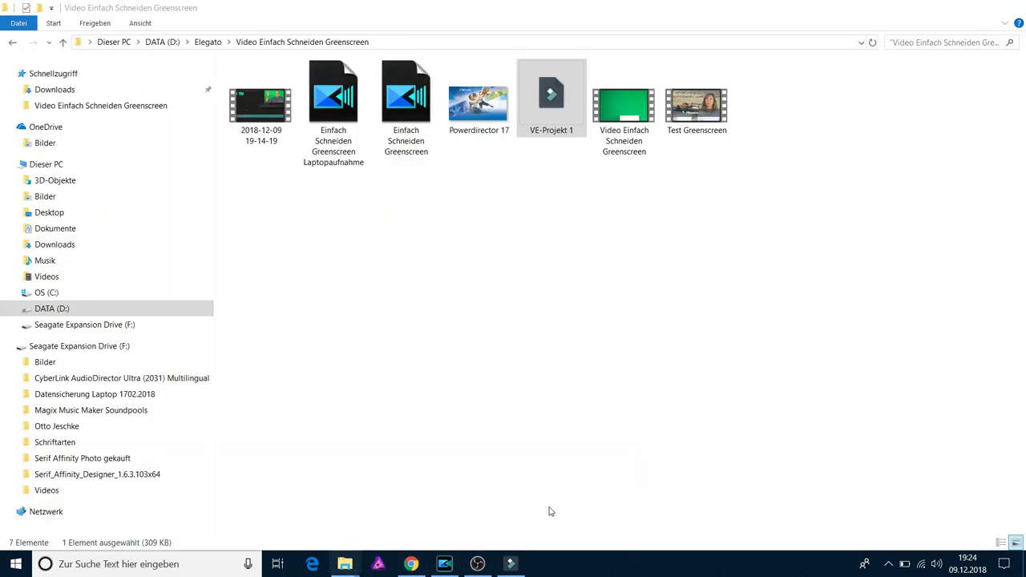
pyautogui.click(716, 111)
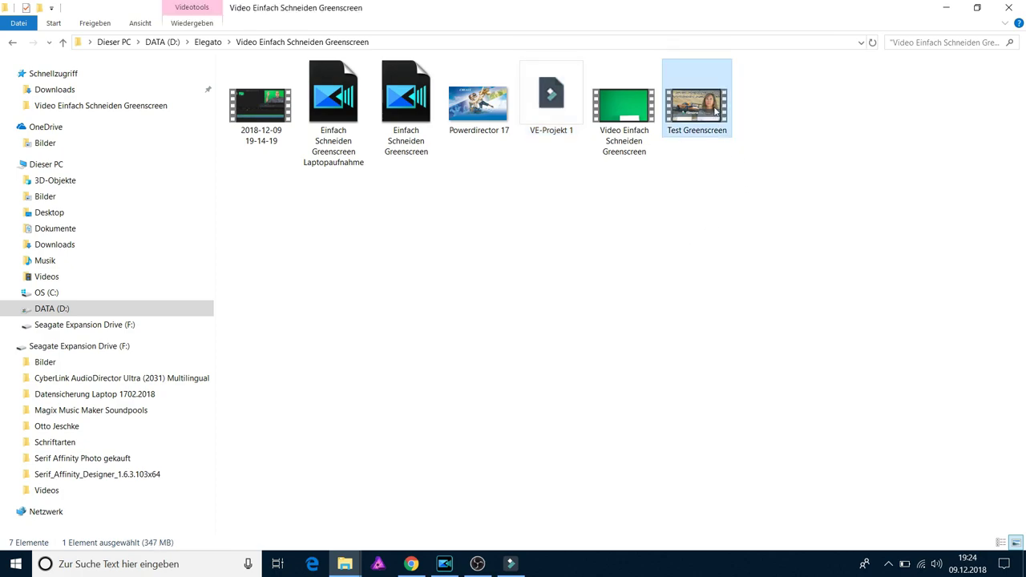
pyautogui.doubleClick(716, 111)
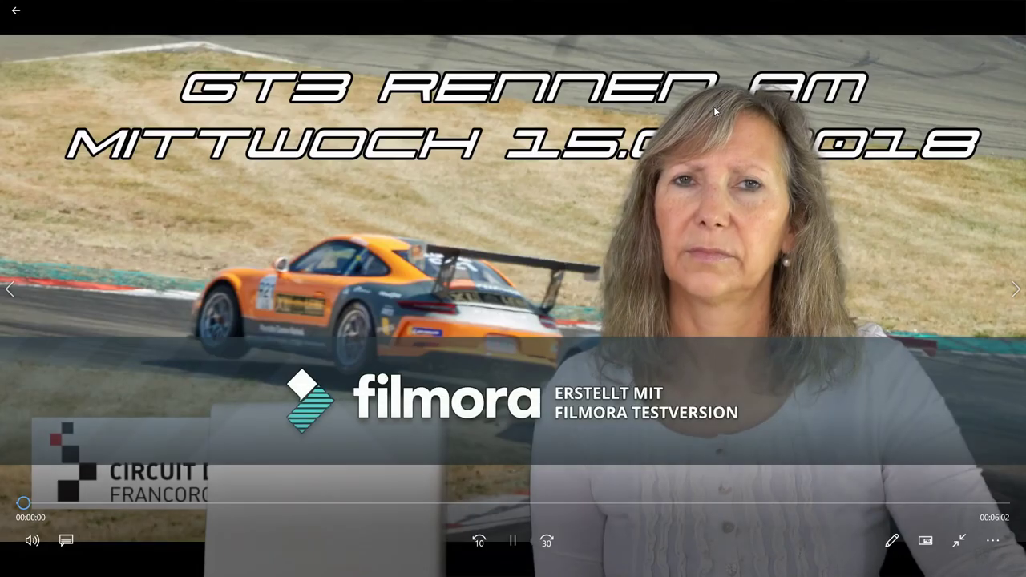
pyautogui.click(32, 542)
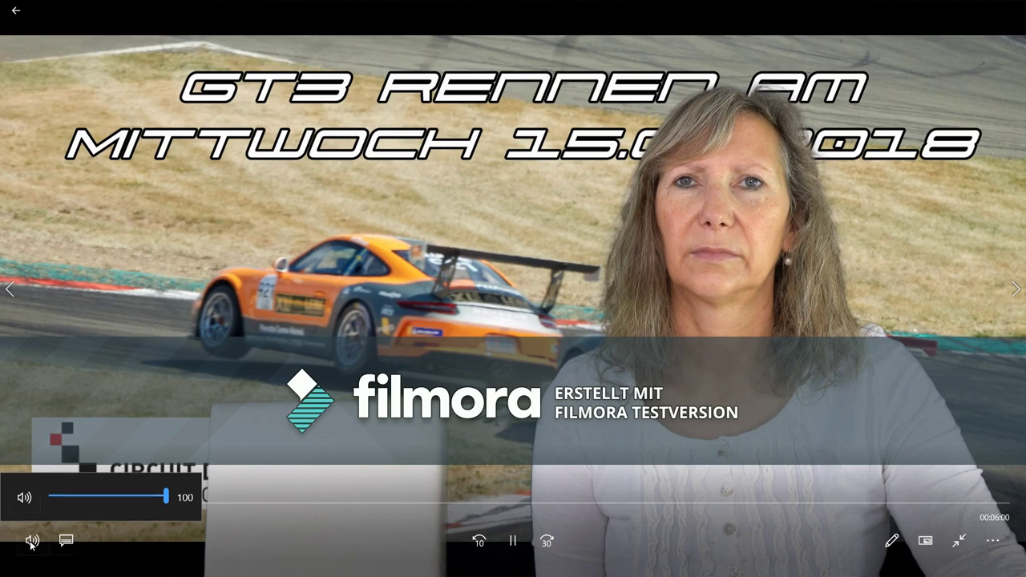
pyautogui.click(24, 497)
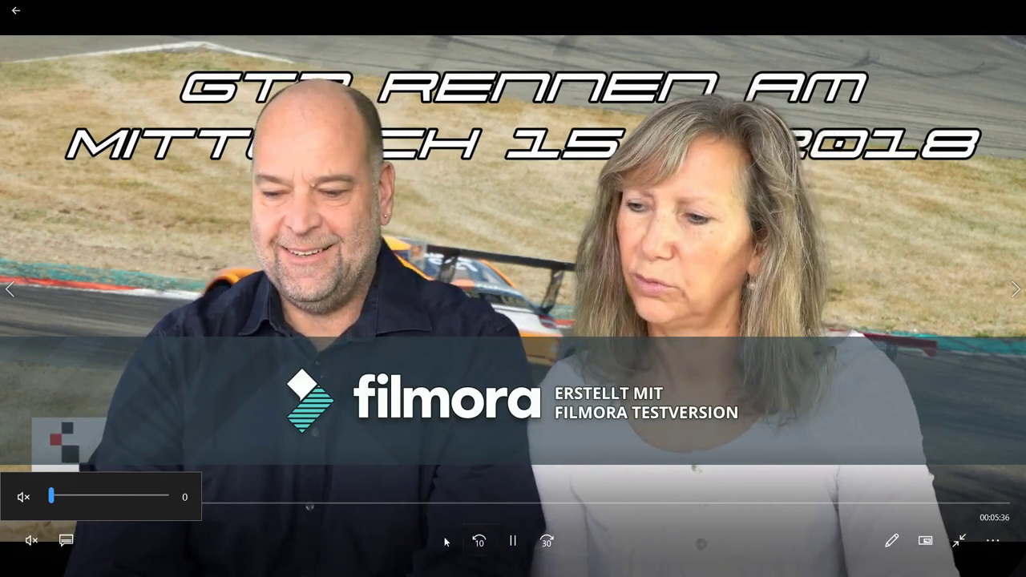
# - Pause and resume the Test Greenscreen video to examine the cutout edges of both people, and close the player
pyautogui.click(514, 542)
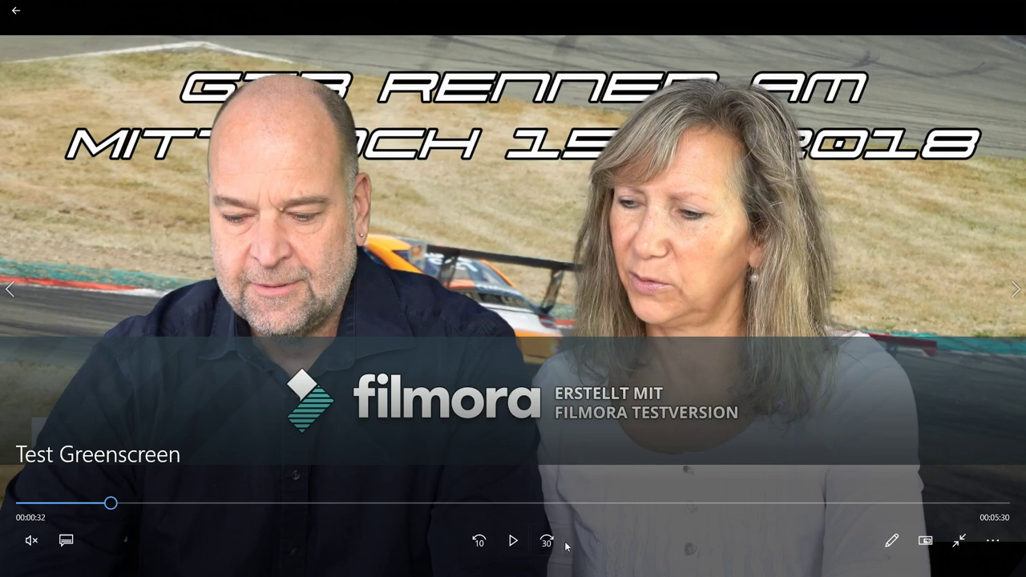
pyautogui.click(513, 541)
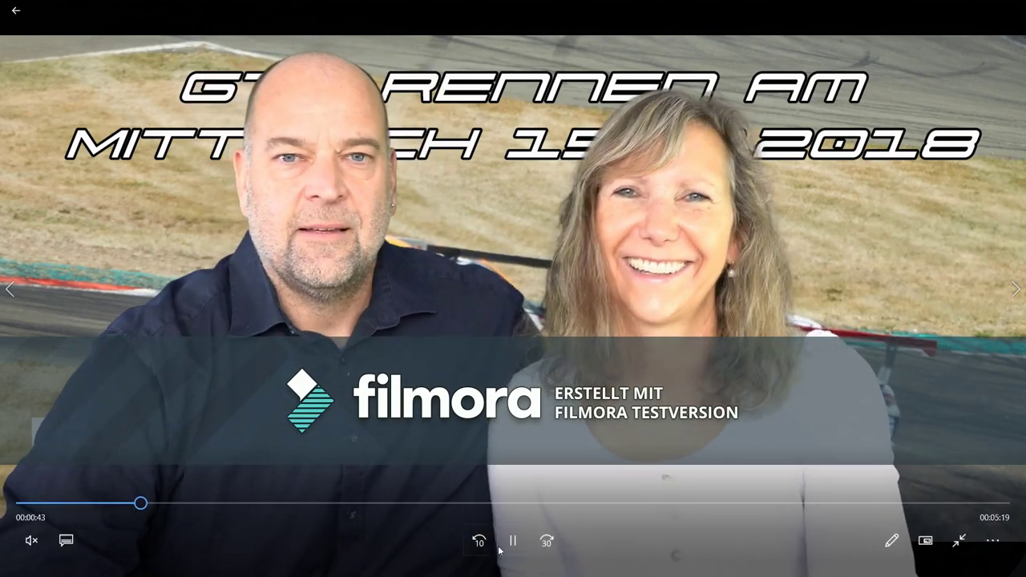
pyautogui.click(513, 542)
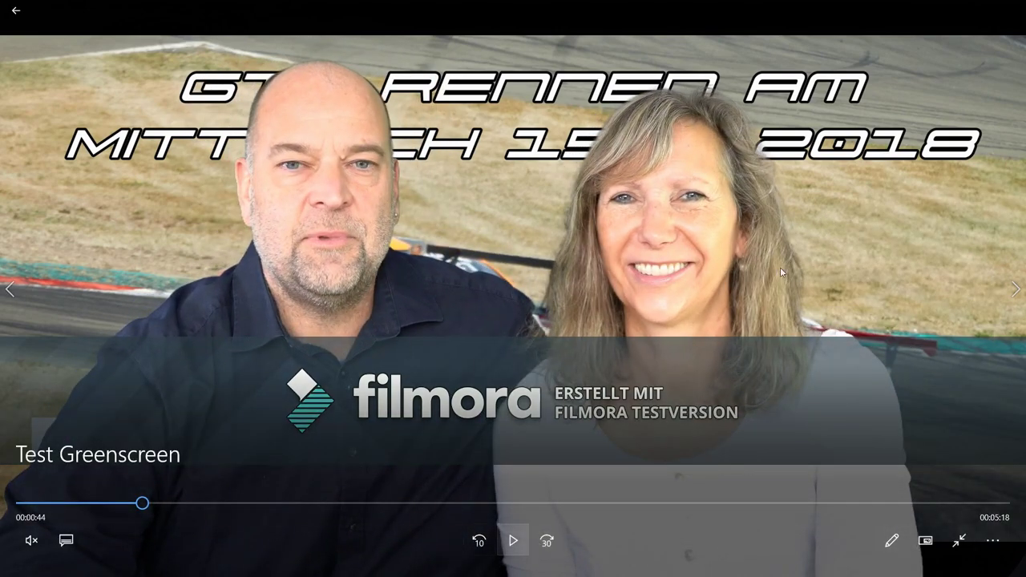
pyautogui.click(1012, 8)
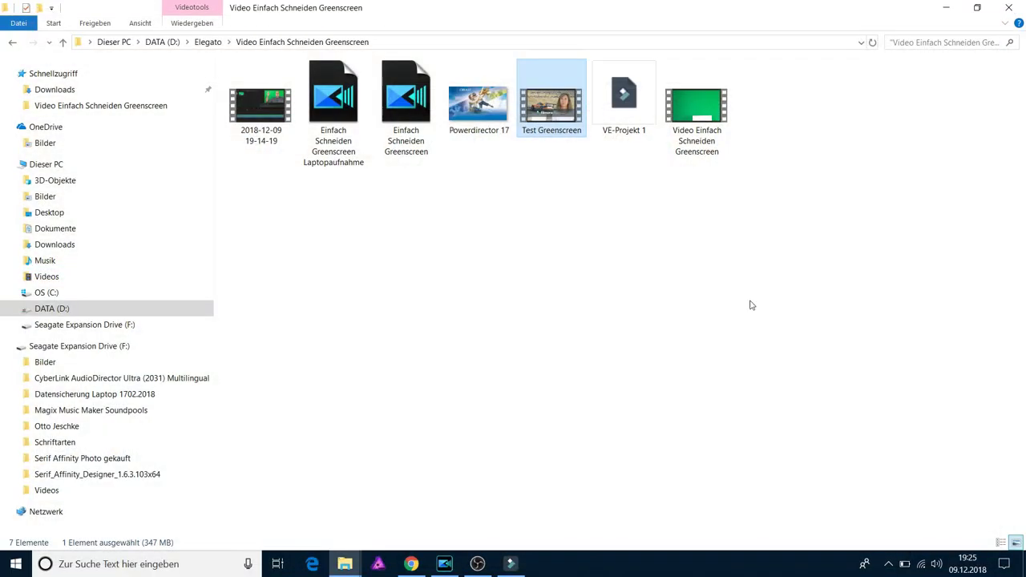
# - Switch to PowerDirector to view the keyed C0011 clip, and return to Filmora to compare its green-screen result
pyautogui.click(444, 563)
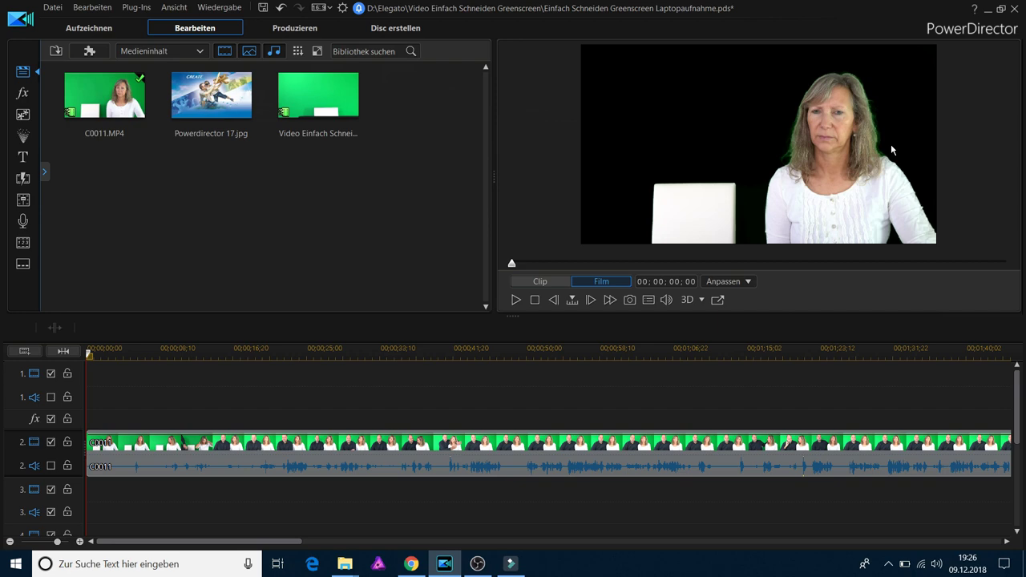
pyautogui.hotkey('alt', 'Tab')
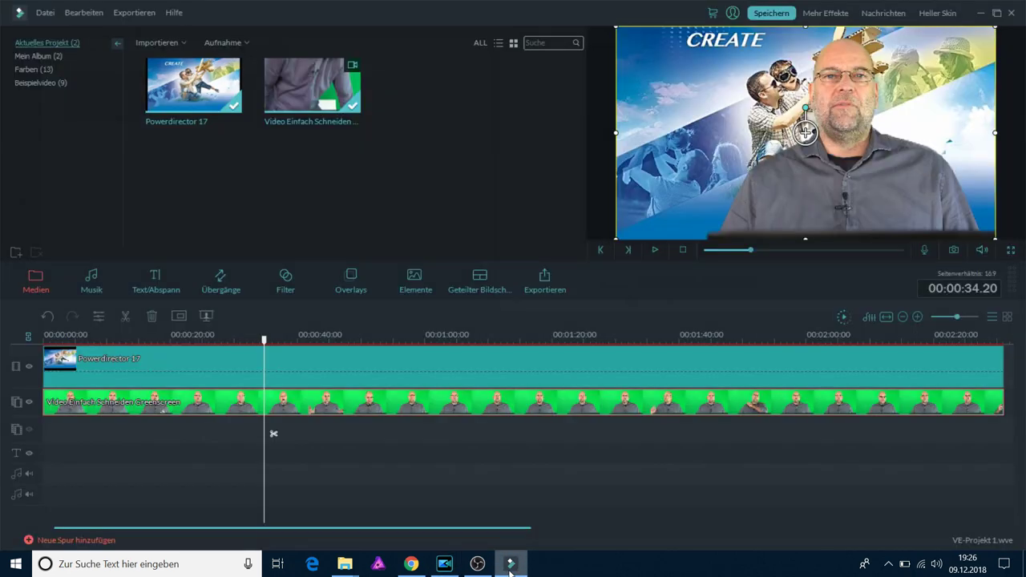